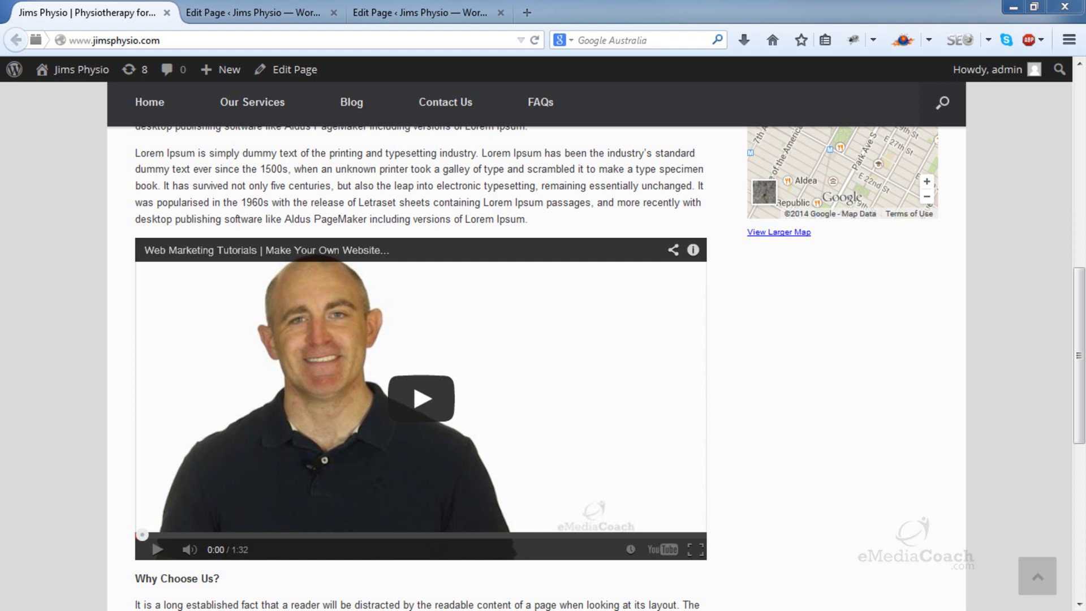
Open the Welcome page for editing from the All Pages list
mouse_move(1078, 425)
left_mouse_down()
mouse_move(1078, 259)
mouse_move(1078, 437)
left_mouse_up()
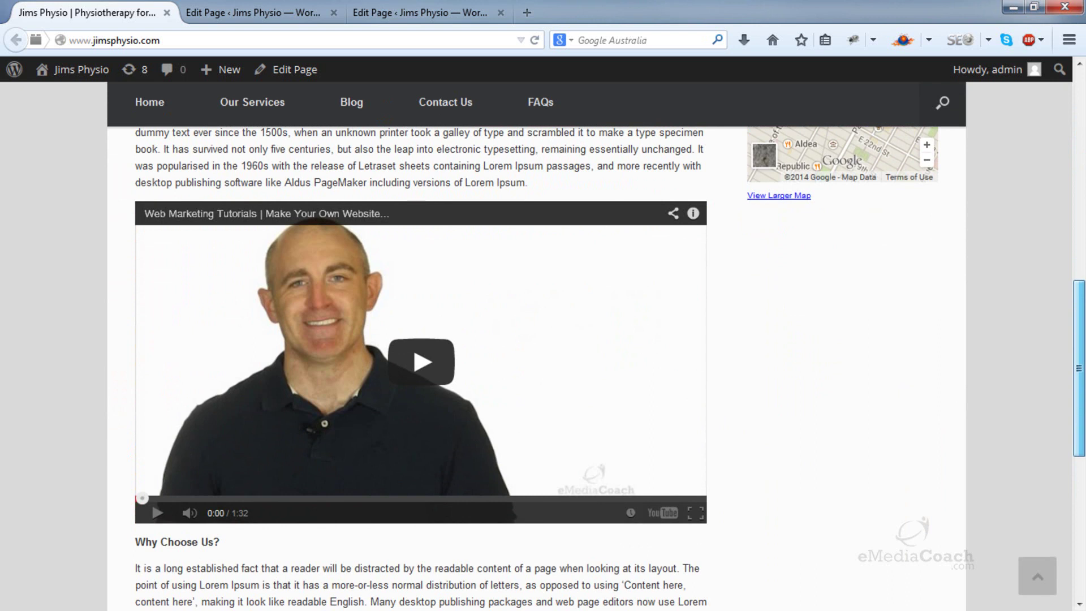
mouse_move(1078, 436)
left_mouse_down()
mouse_move(1078, 217)
mouse_move(1080, 417)
left_mouse_up()
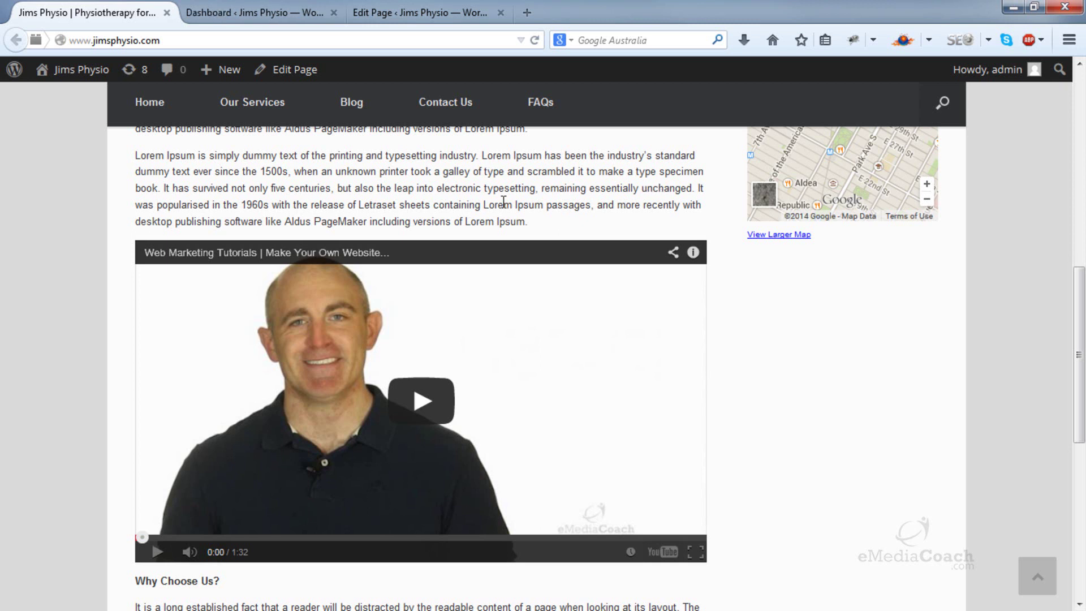
left_click(295, 11)
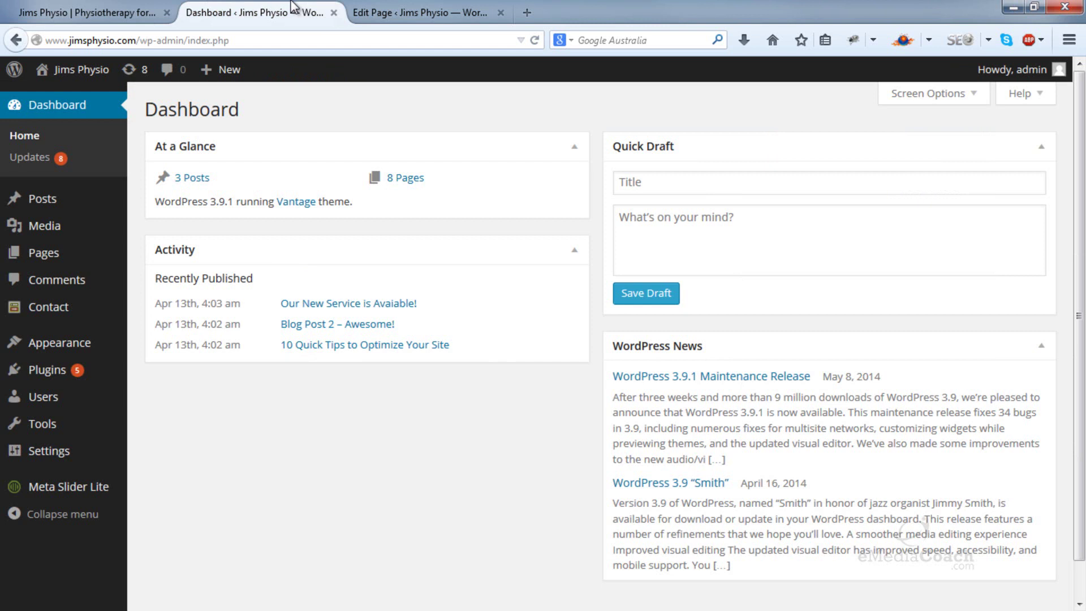
mouse_move(108, 253)
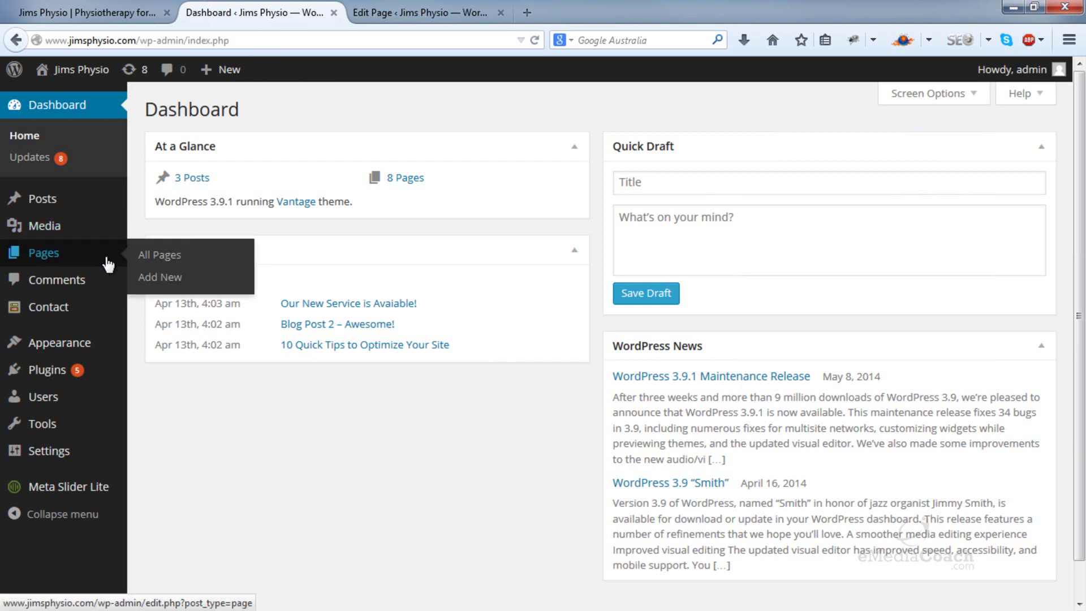
left_click(198, 259)
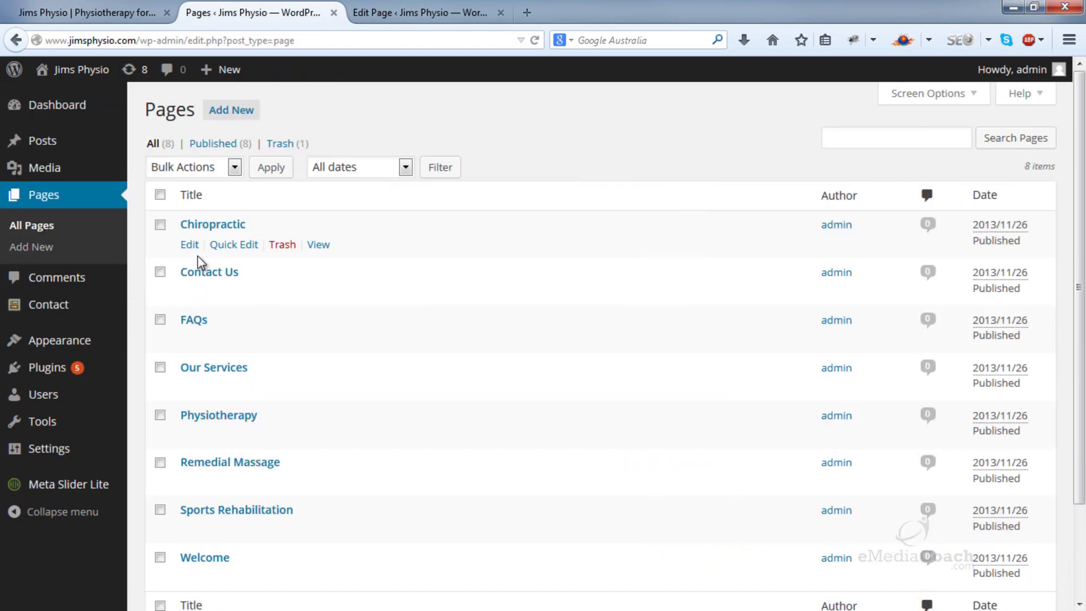
scroll(215, 317, "down", 3)
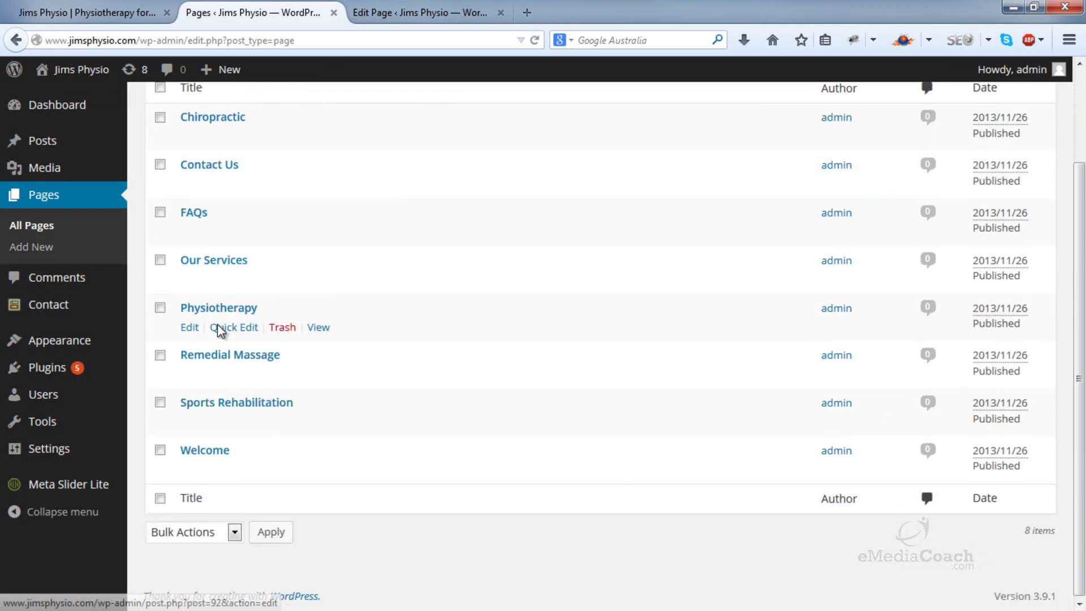
left_click(214, 451)
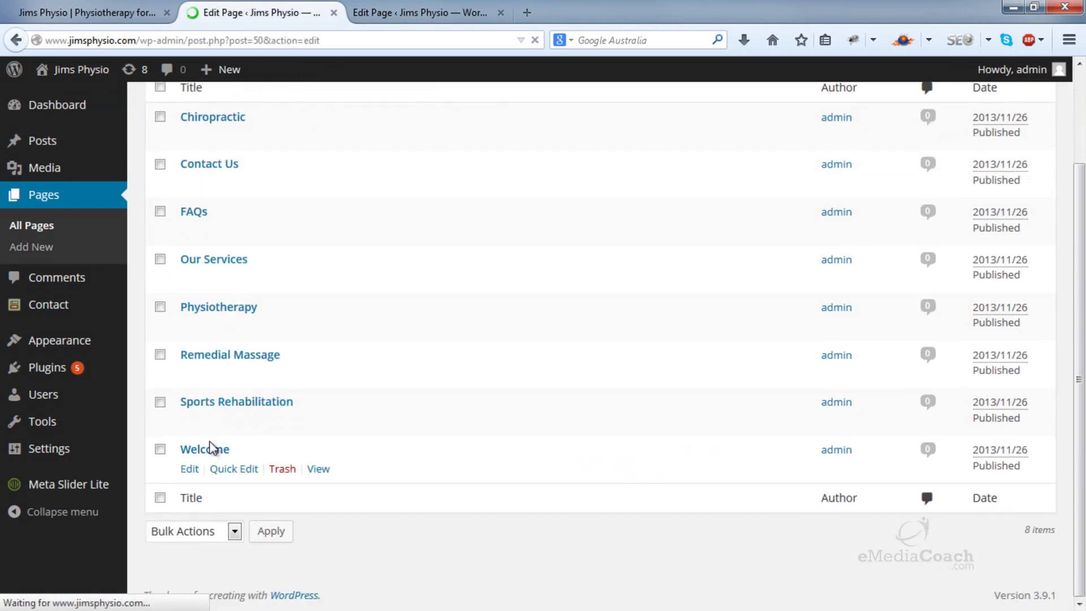
Toggle between Visual and Text views, then add an empty paragraph after the second paragraph
scroll(216, 438, "down", 3)
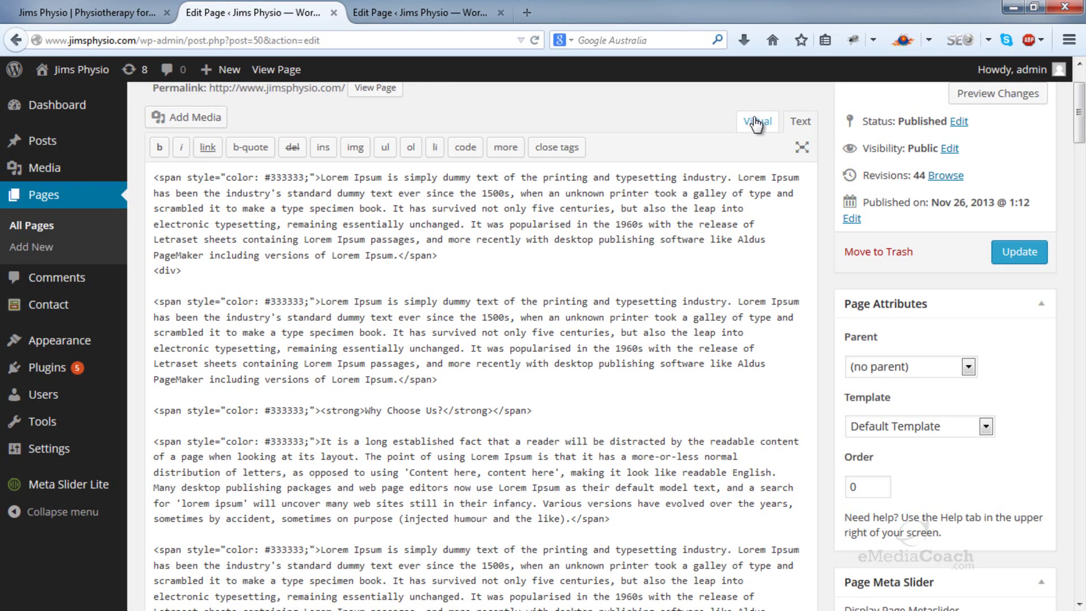
left_click(756, 122)
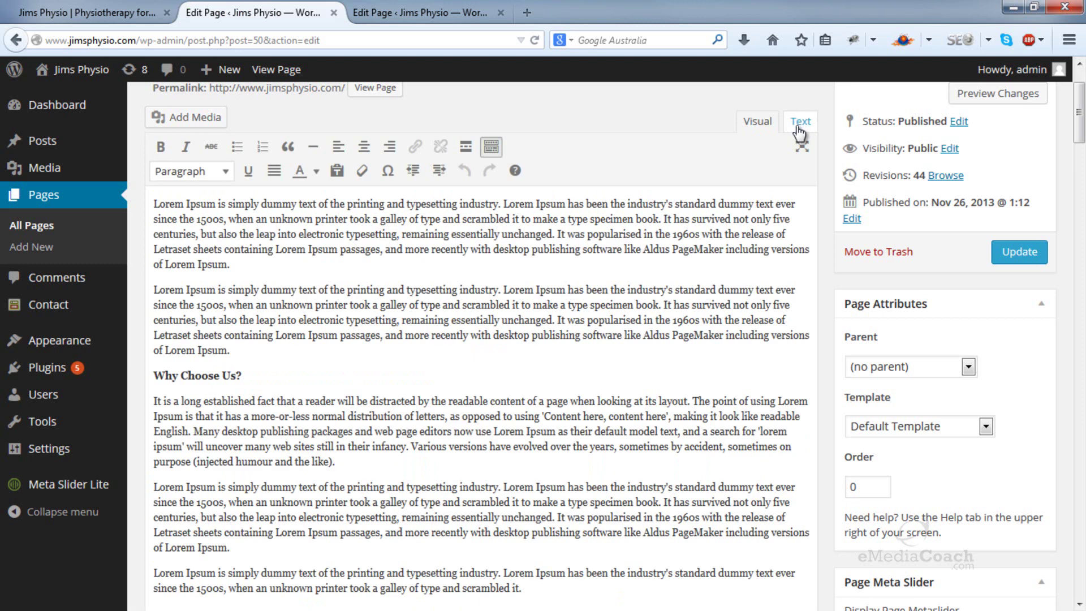
left_click(799, 133)
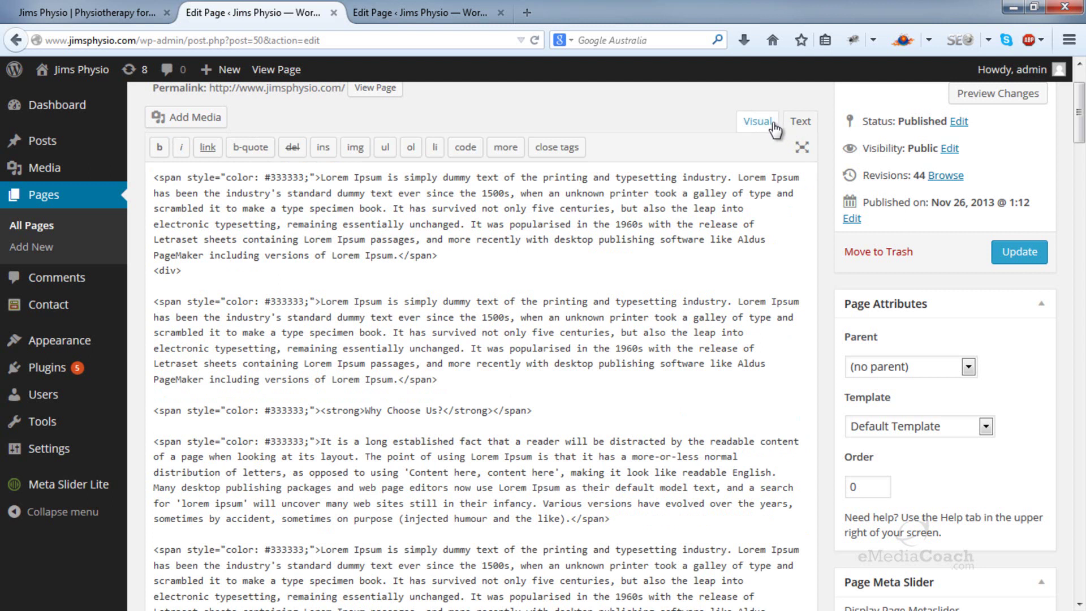
left_click(772, 130)
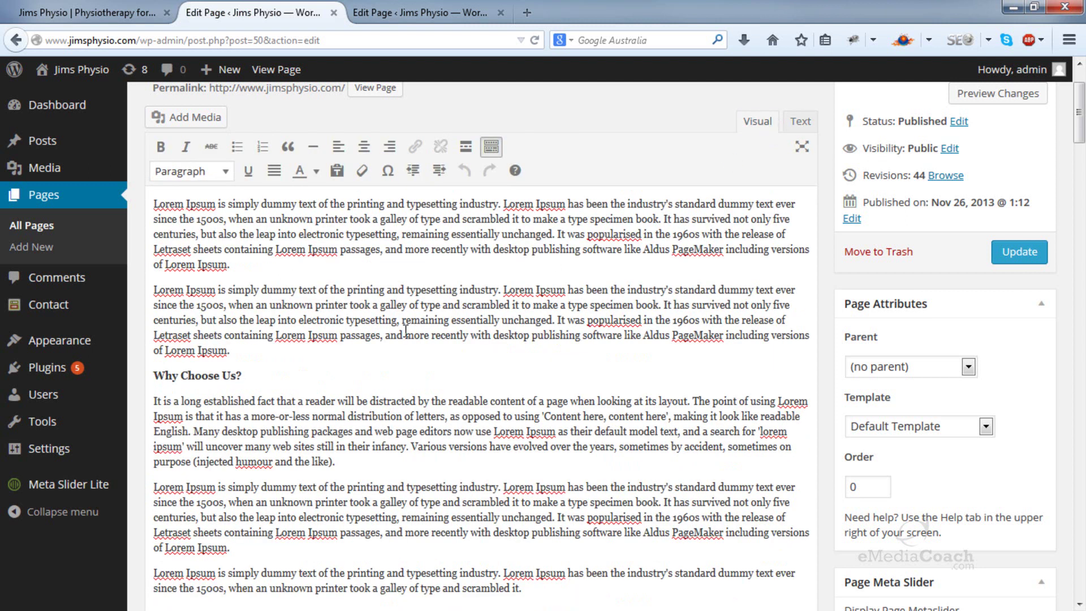
left_click(327, 355)
key("Return")
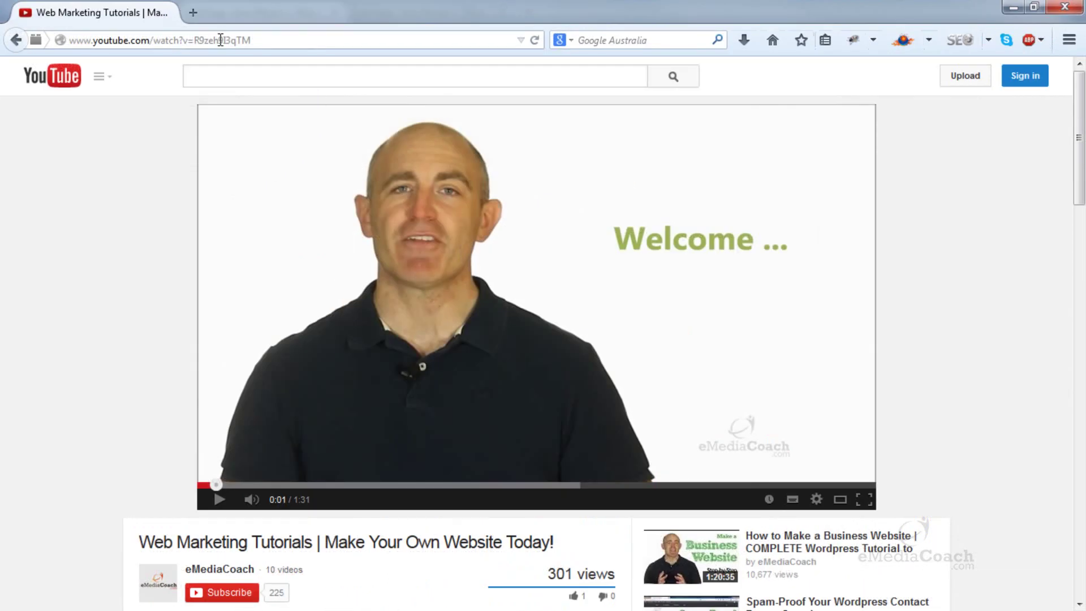
Copy the YouTube video URL and paste it into the empty paragraph
left_click(221, 39)
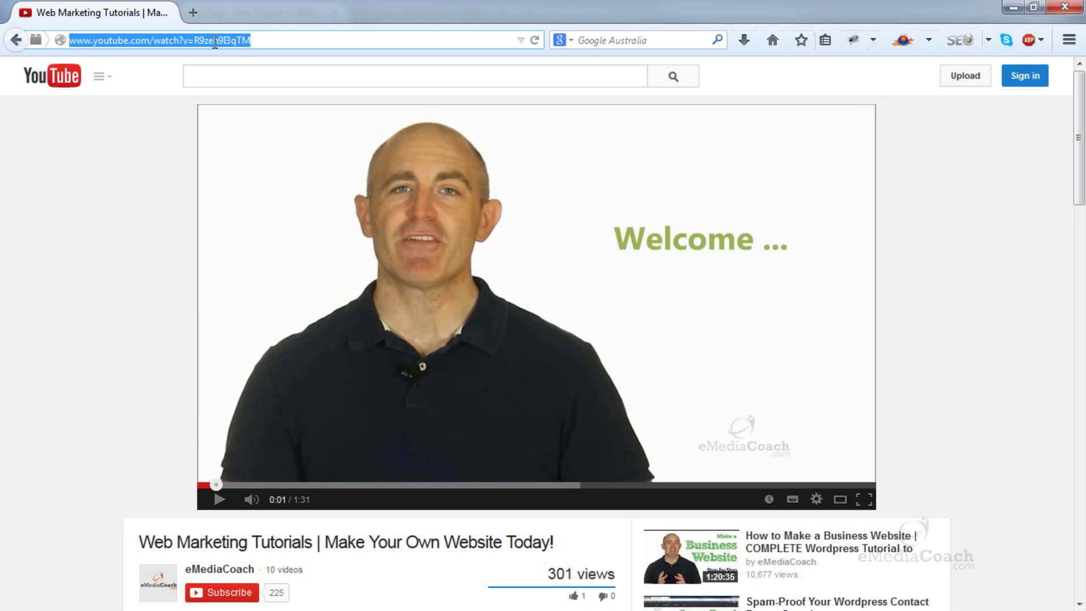
right_click(215, 43)
left_click(251, 94)
left_click(1012, 8)
right_click(249, 377)
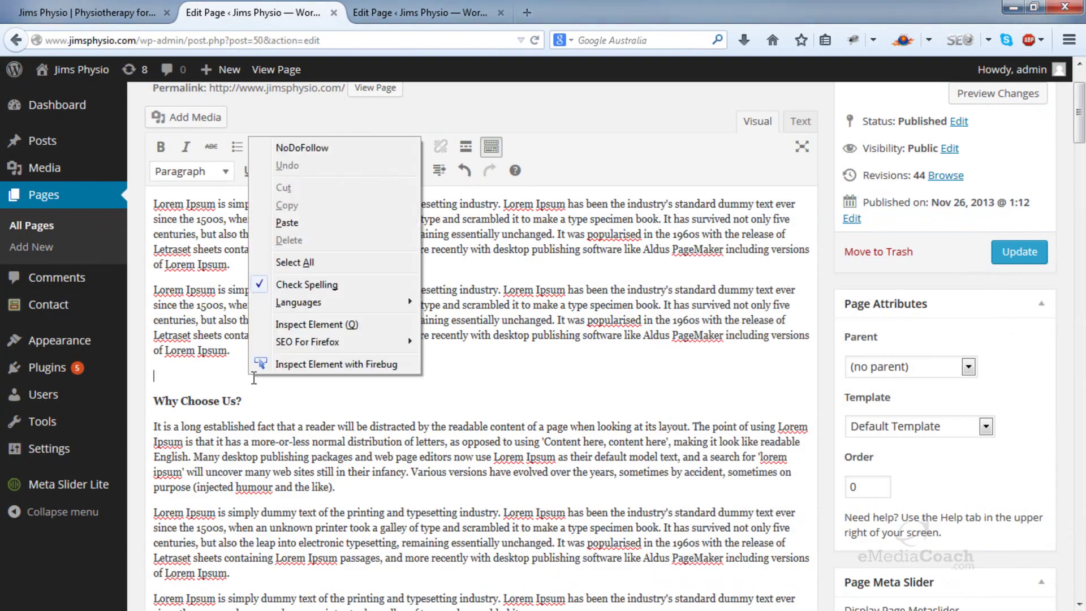
left_click(315, 221)
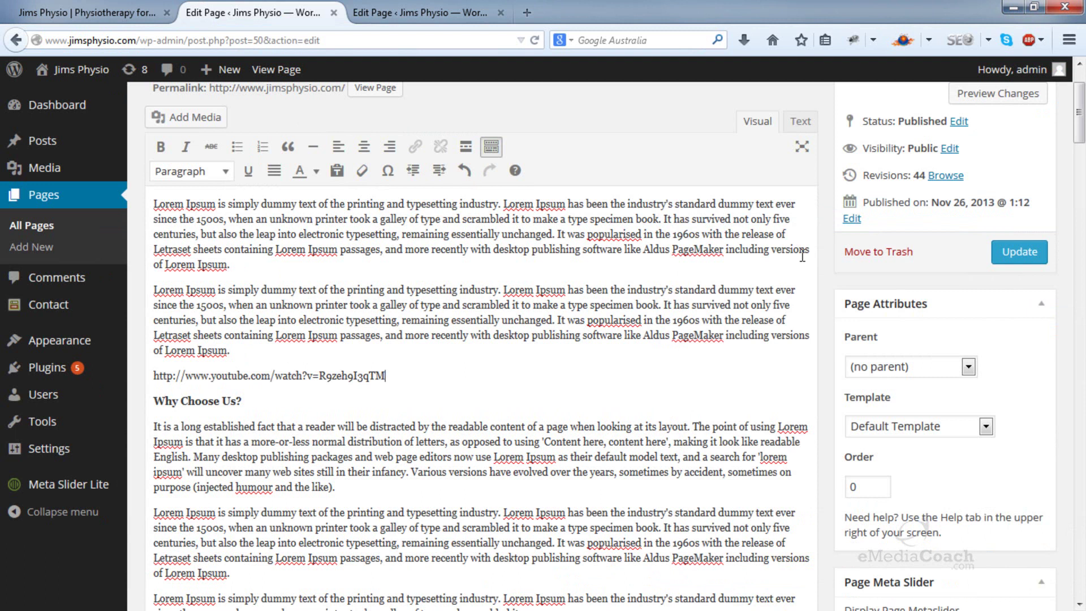
Update the Welcome page and reload the live site
left_click(1020, 251)
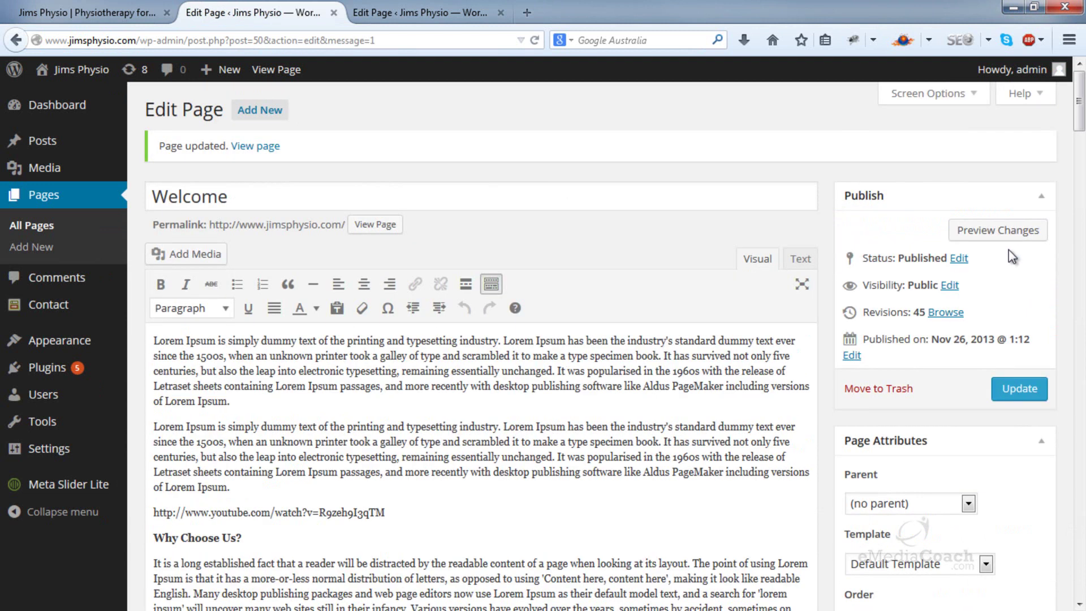
left_click(142, 11)
key("F5")
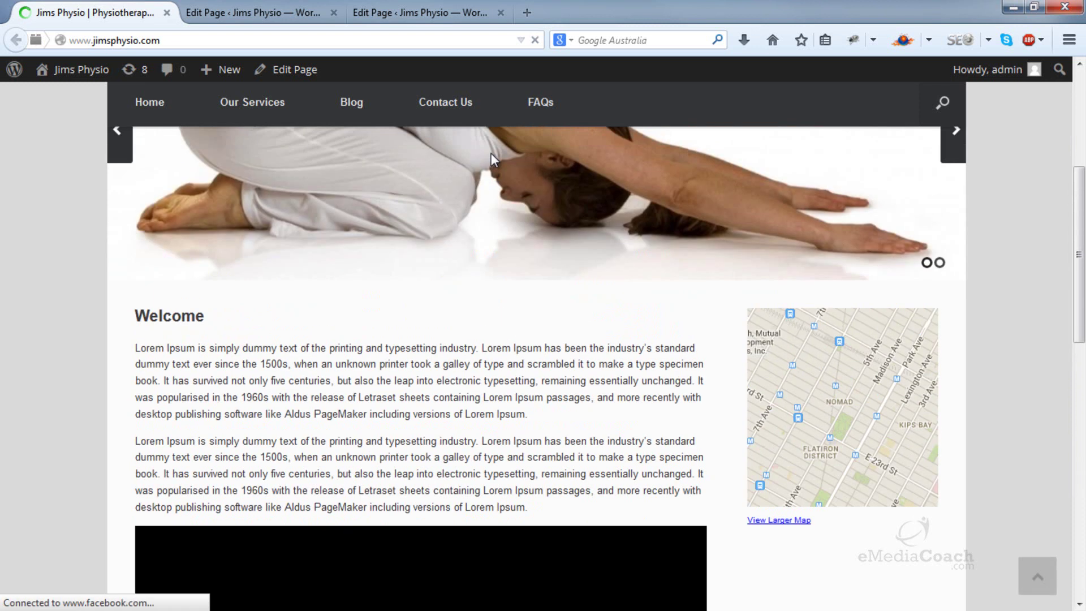
Scroll to the embedded video, resize the browser window smaller and wider, then maximize it again
scroll(491, 154, "down", 10)
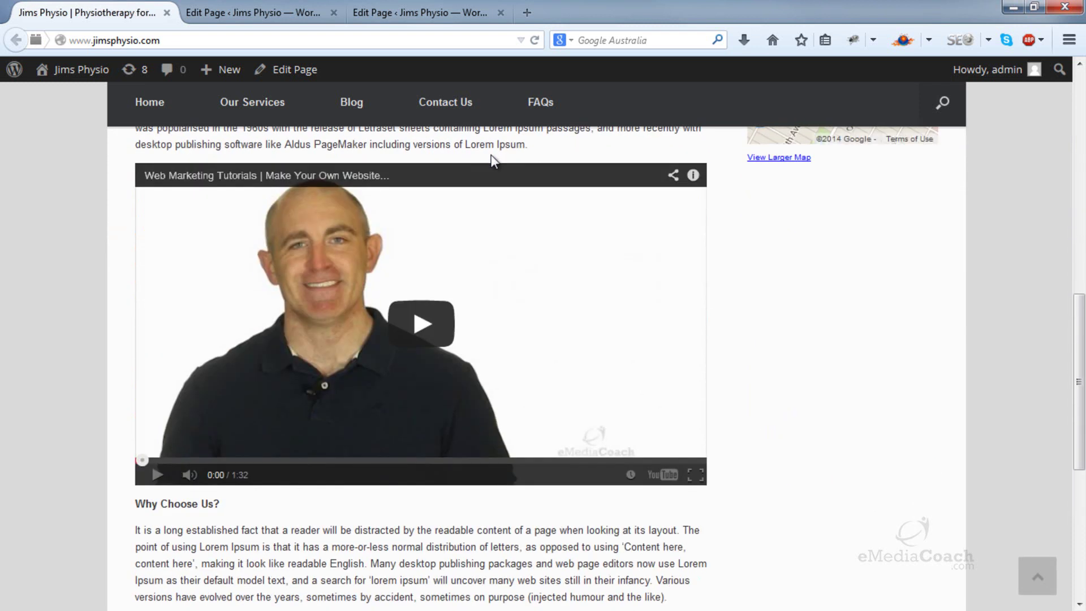
left_click(1034, 8)
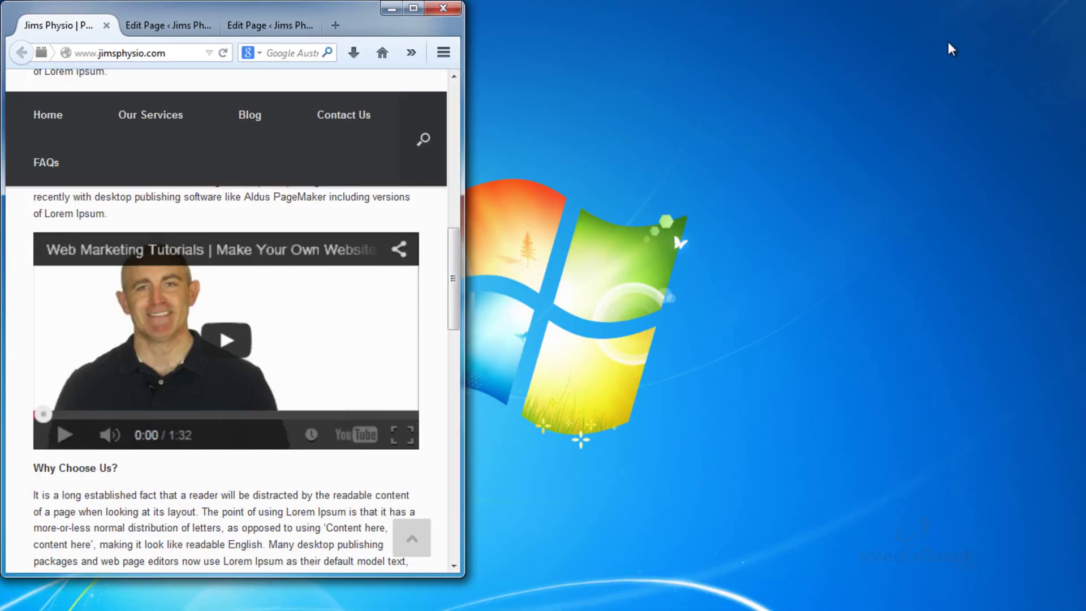
left_click_drag(463, 357, 785, 326)
left_click(734, 8)
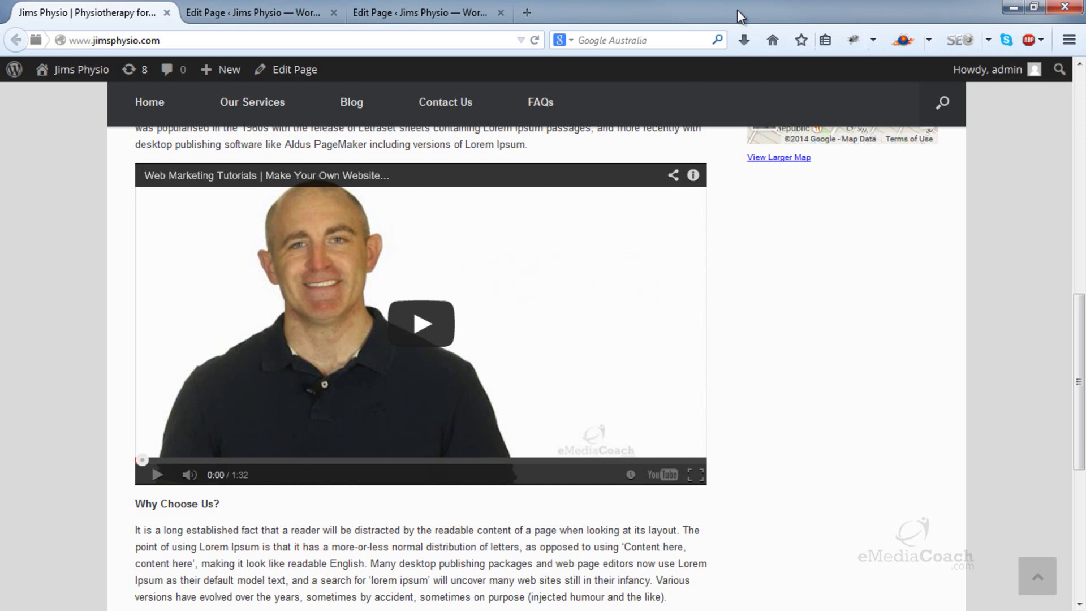
Make the YouTube address text a hyperlink pointing to that same URL
left_click(261, 12)
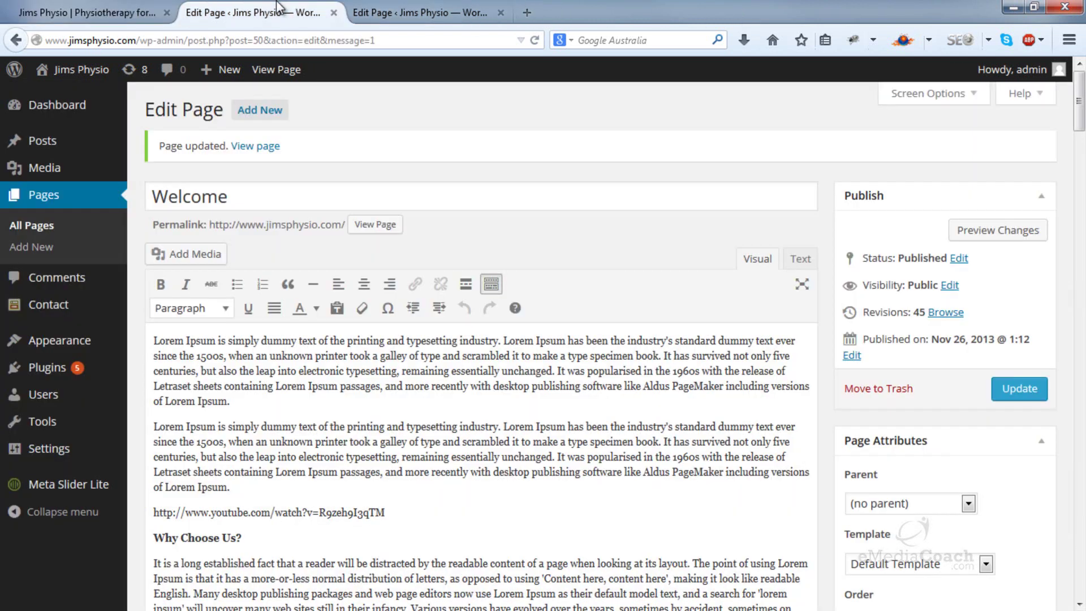
left_click_drag(422, 515, 142, 516)
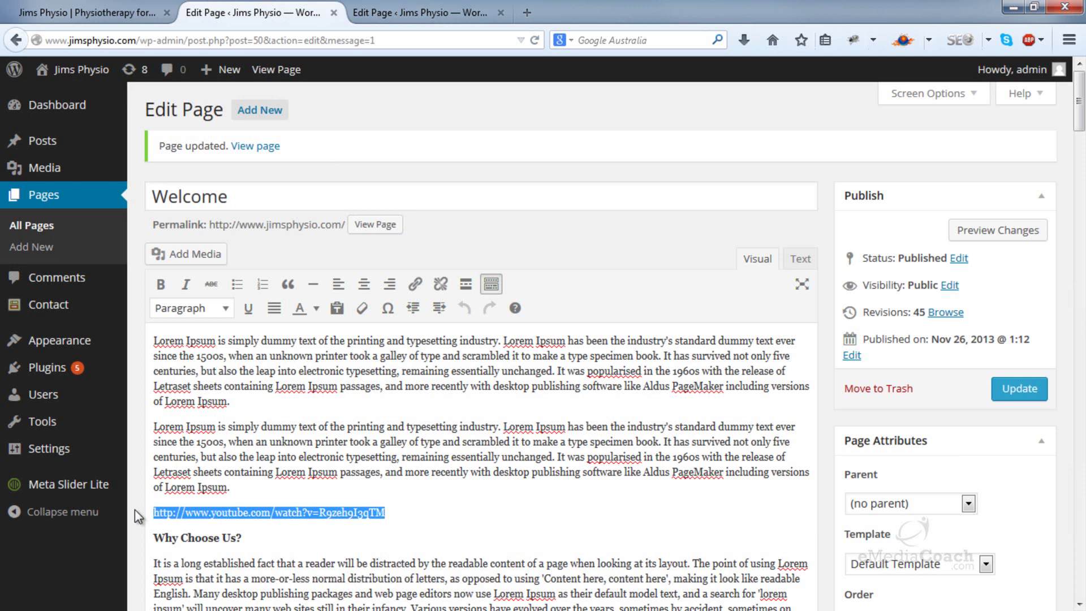
right_click(237, 511)
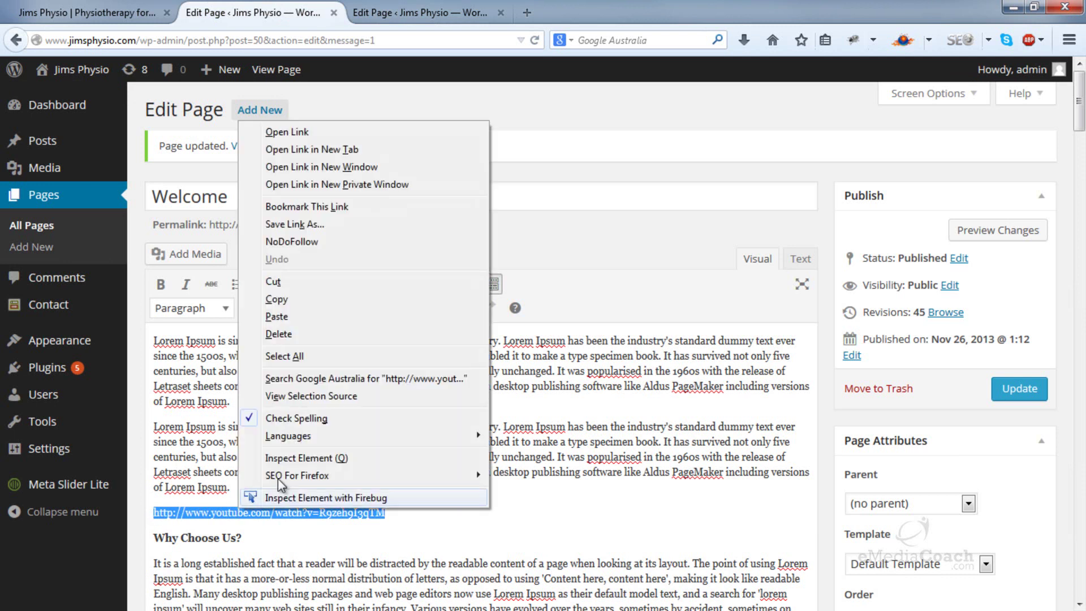
left_click(293, 296)
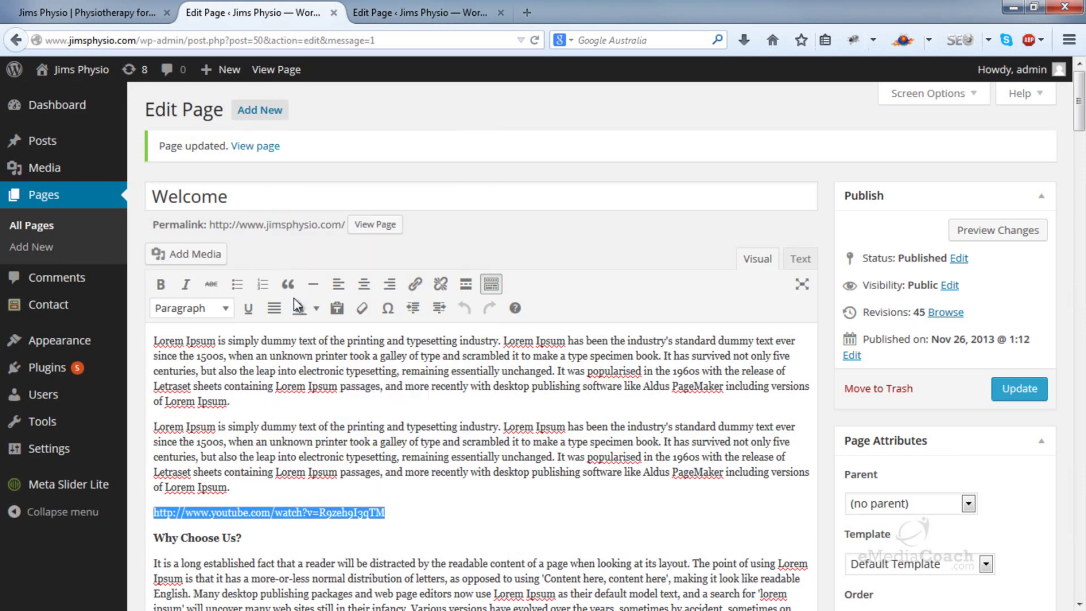
left_click(415, 284)
key("ctrl+v")
left_click(691, 415)
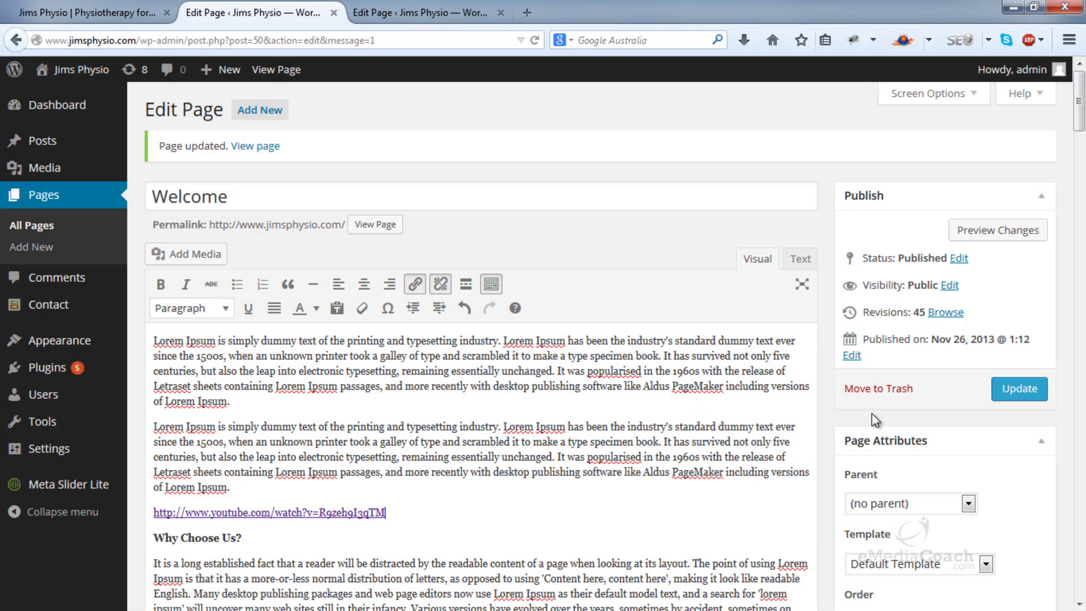
Update the Welcome page and reload the live site to see the link
left_click(1036, 391)
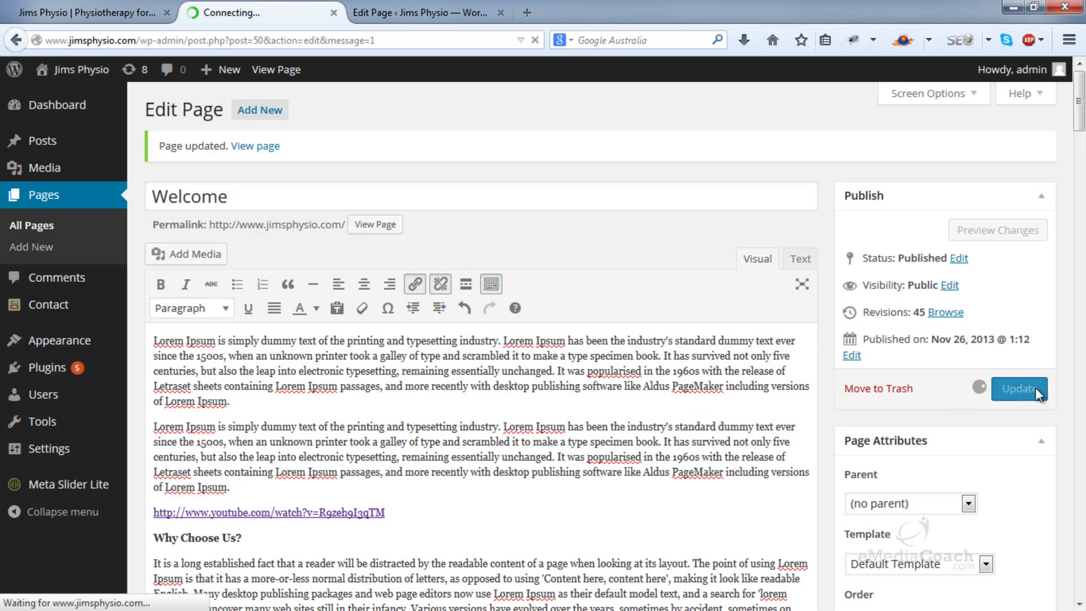
left_click(90, 12)
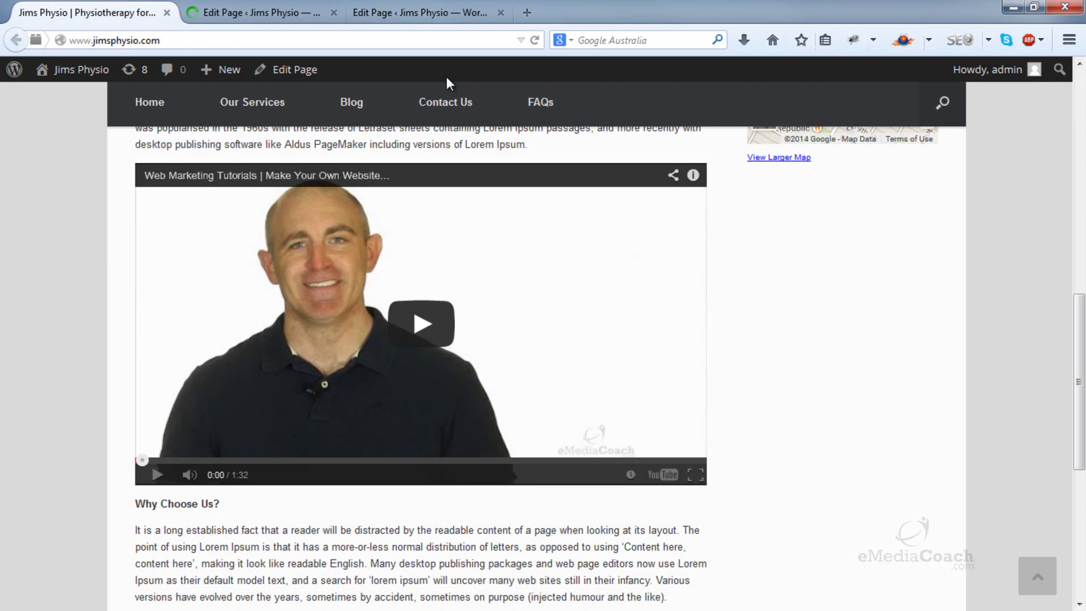
left_click(534, 40)
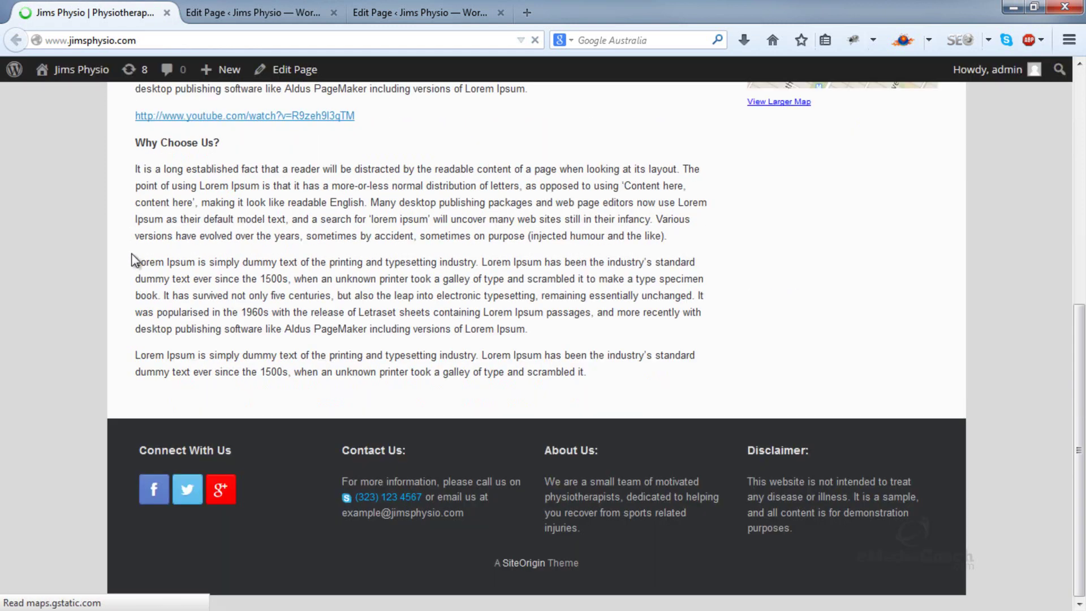
scroll(165, 329, "up", 3)
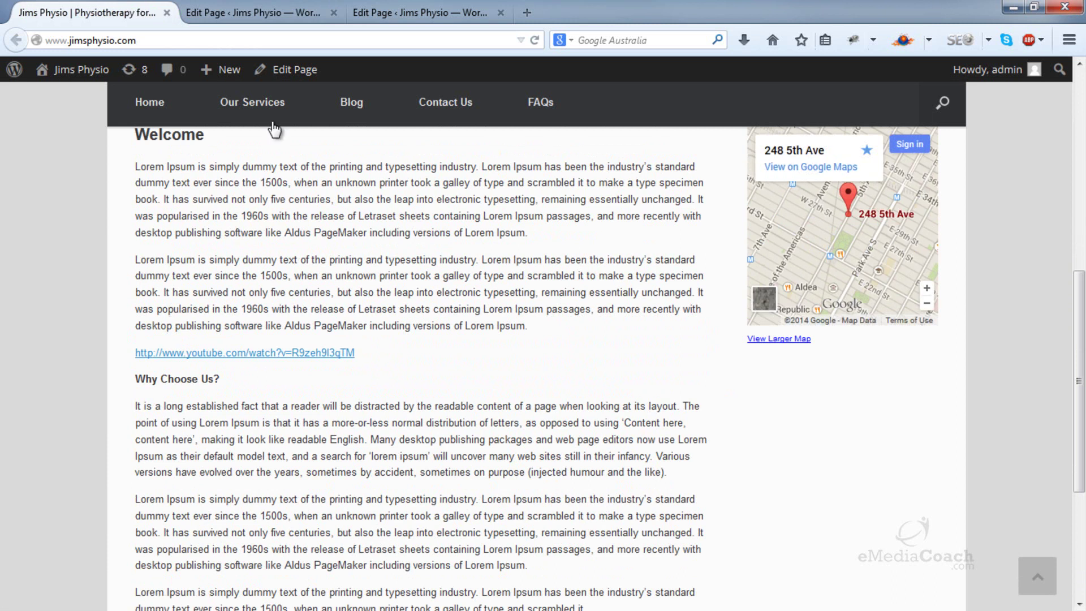
Unlink the YouTube address in the editor so it is plain text again
left_click(291, 7)
scroll(373, 291, "down", 3)
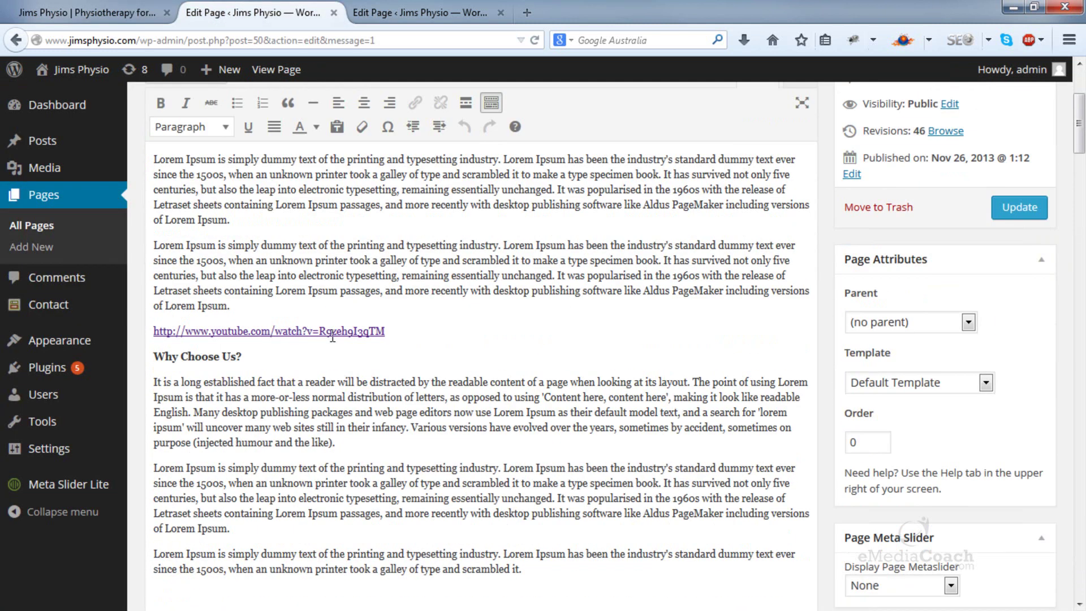
scroll(657, 319, "up", 2)
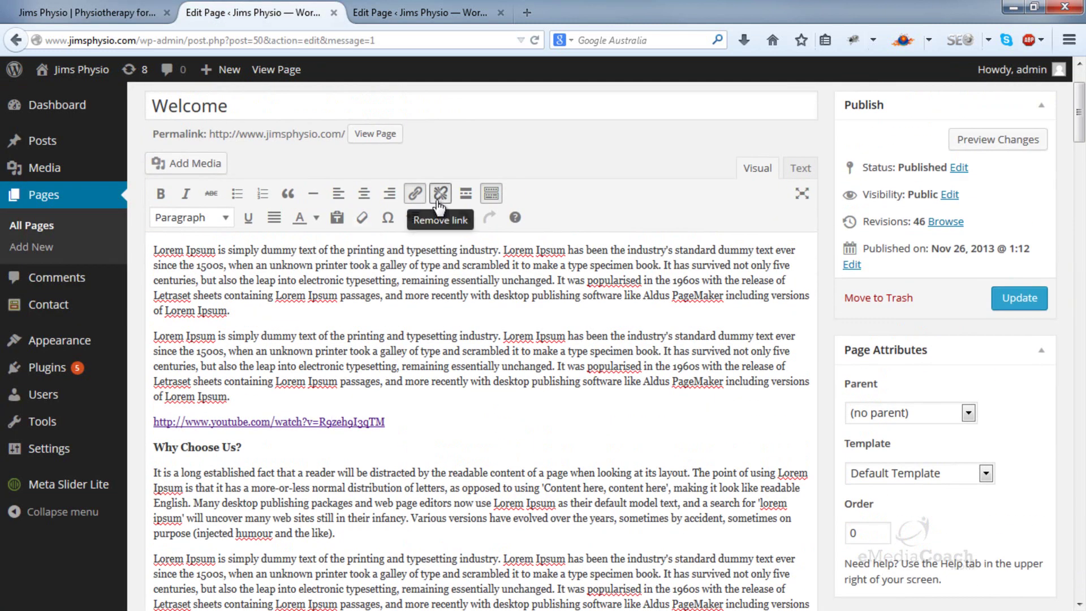
left_click(441, 193)
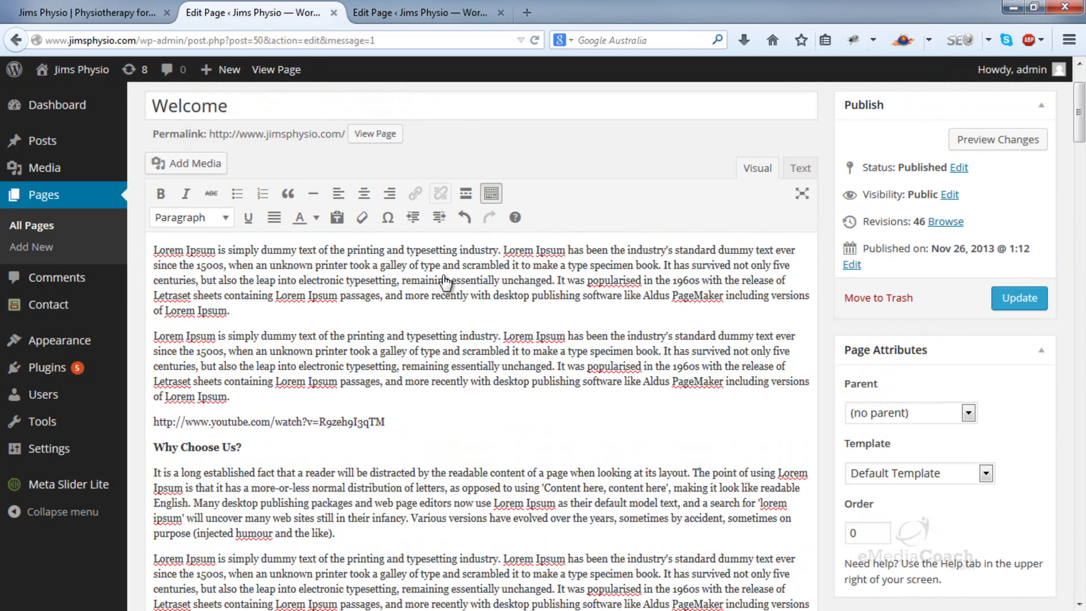
Update the Welcome page and reload the live site
left_click(1019, 298)
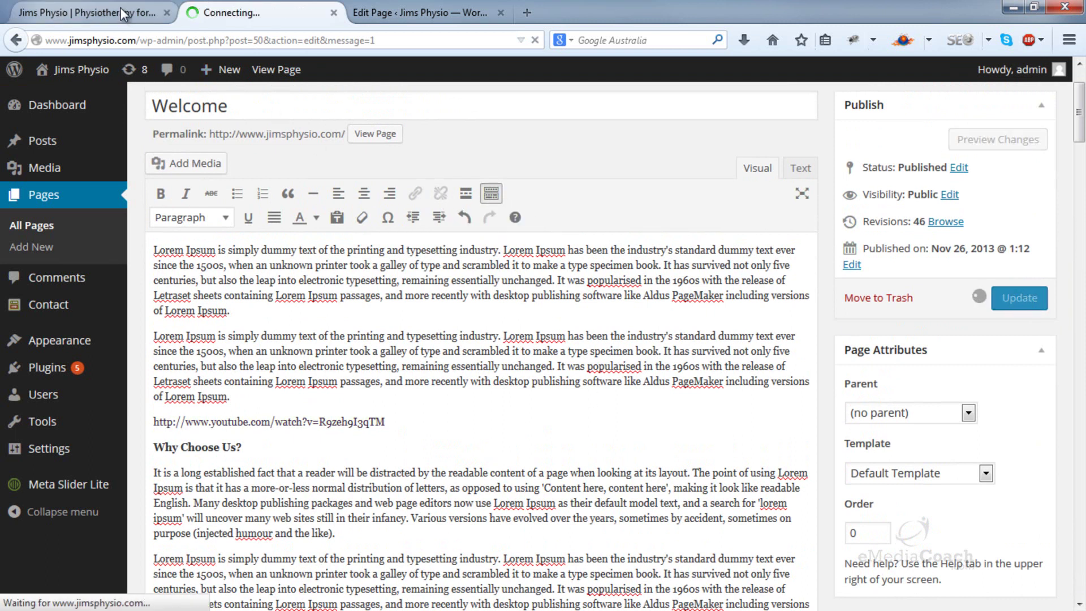
left_click(88, 12)
left_click(535, 40)
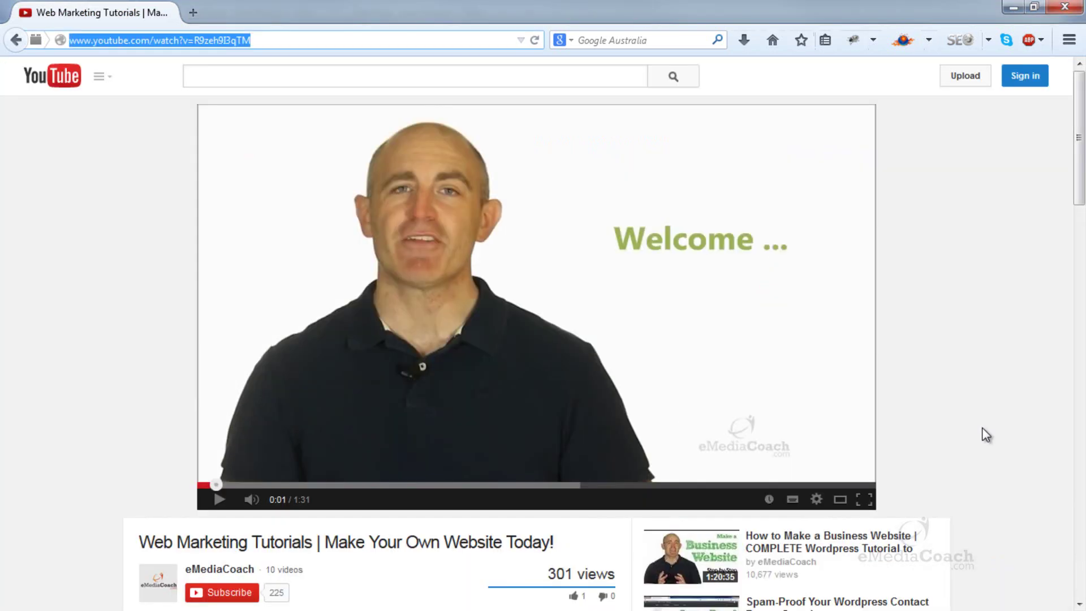
Copy the video's iframe embed code from YouTube's Share > Embed panel
scroll(497, 423, "down", 6)
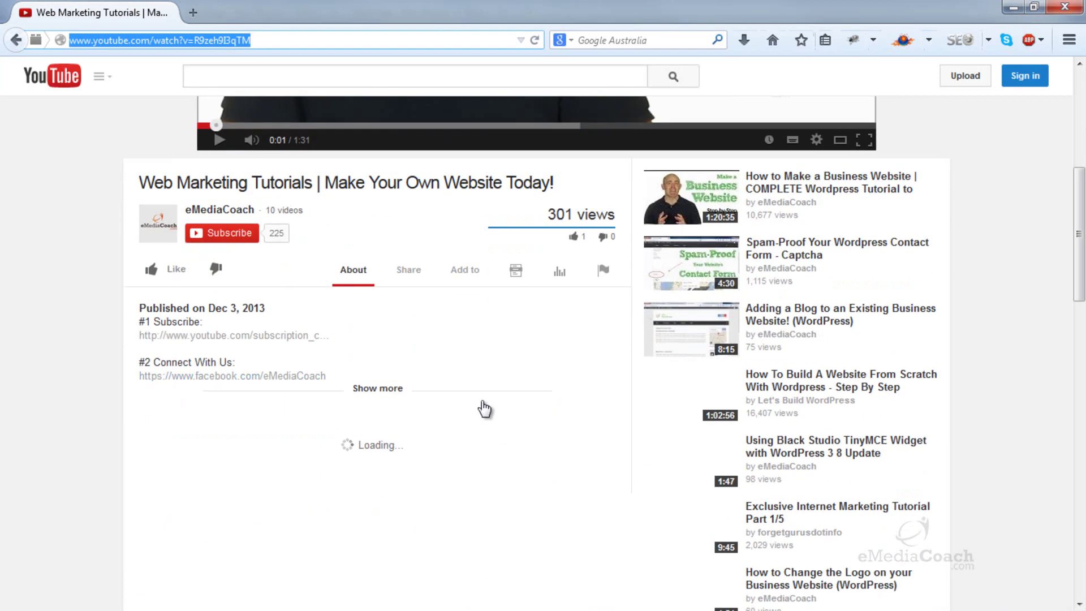
left_click(422, 277)
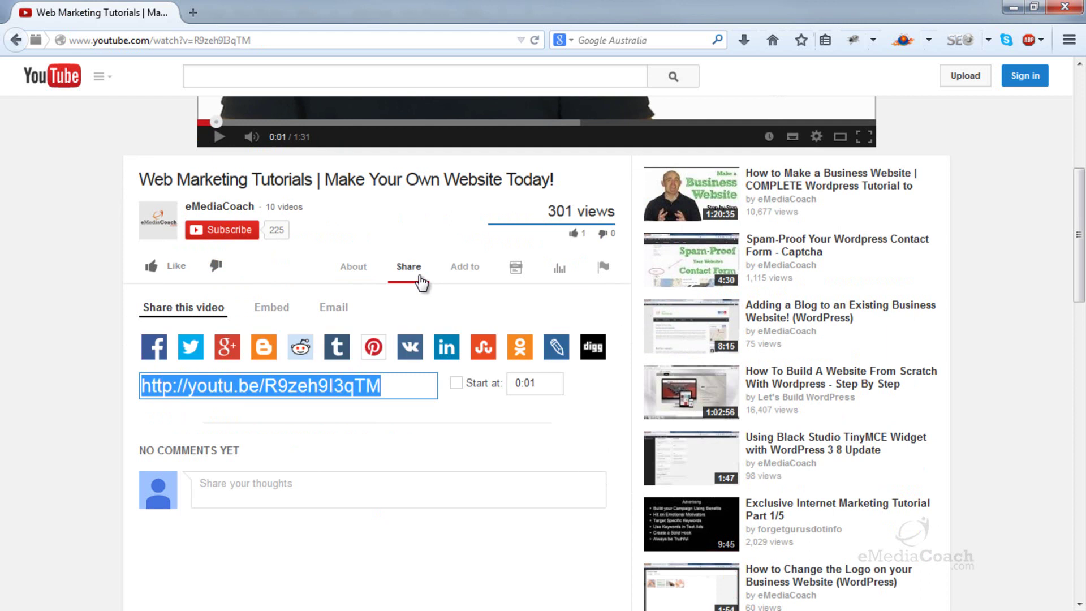
left_click(284, 309)
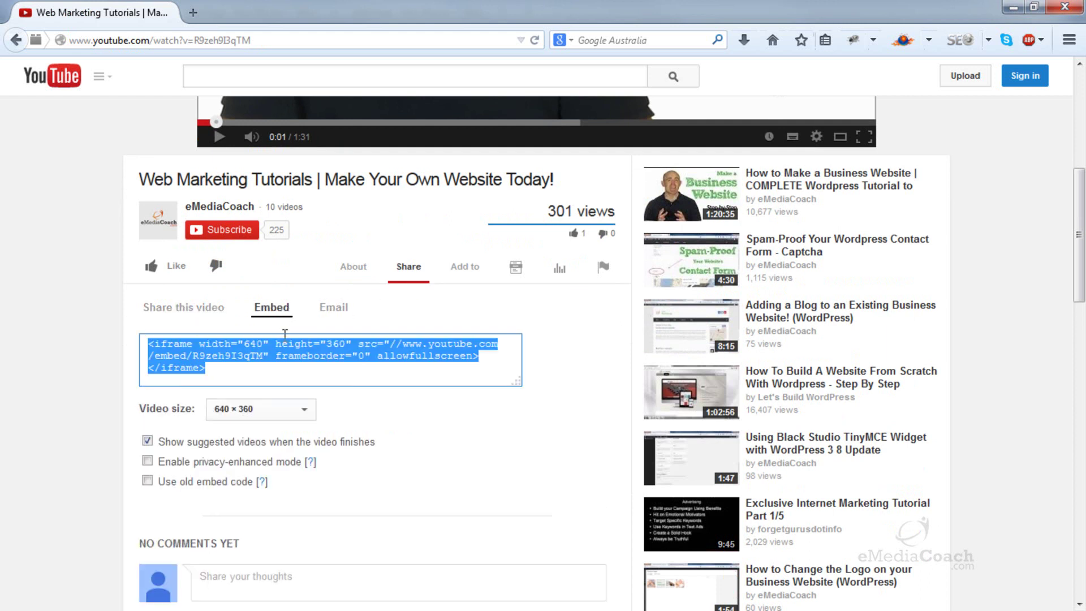
right_click(278, 355)
left_click(332, 428)
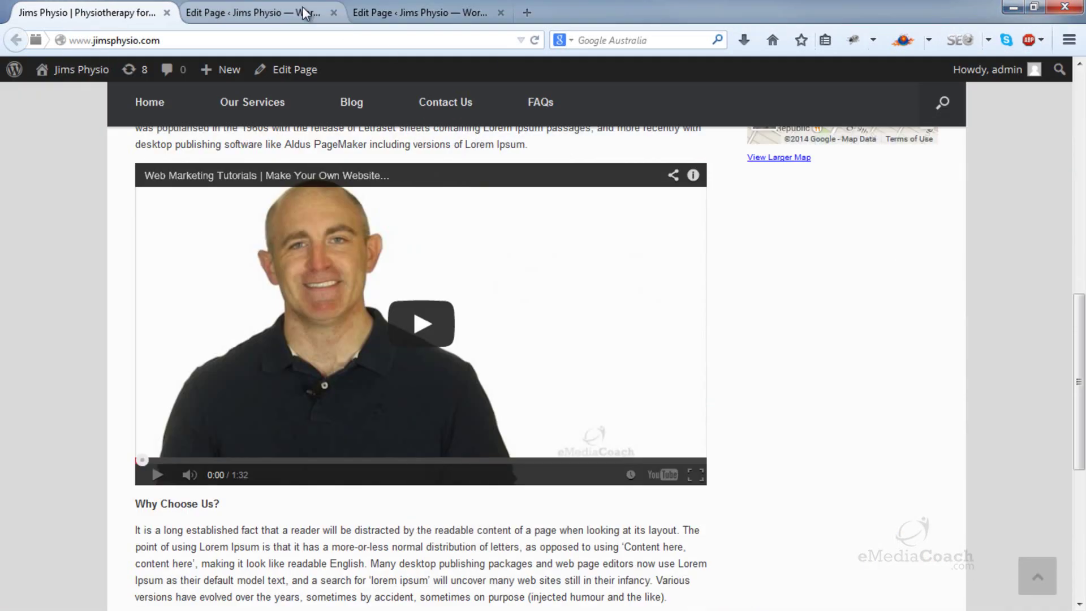
Delete the YouTube address line from the page content and switch to the Text (HTML) view
left_click(255, 12)
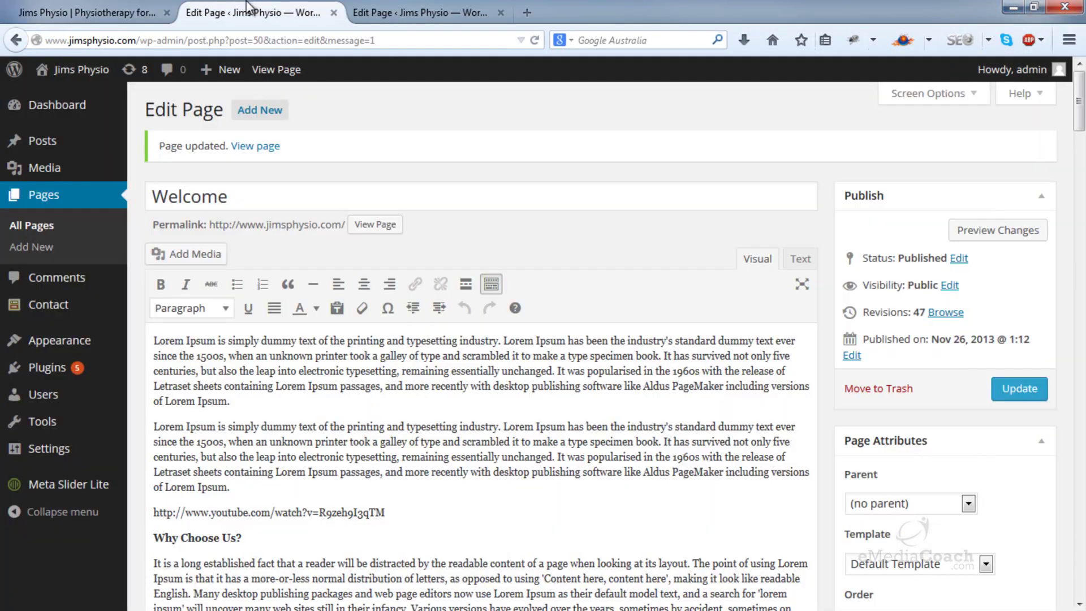
scroll(490, 448, "down", 3)
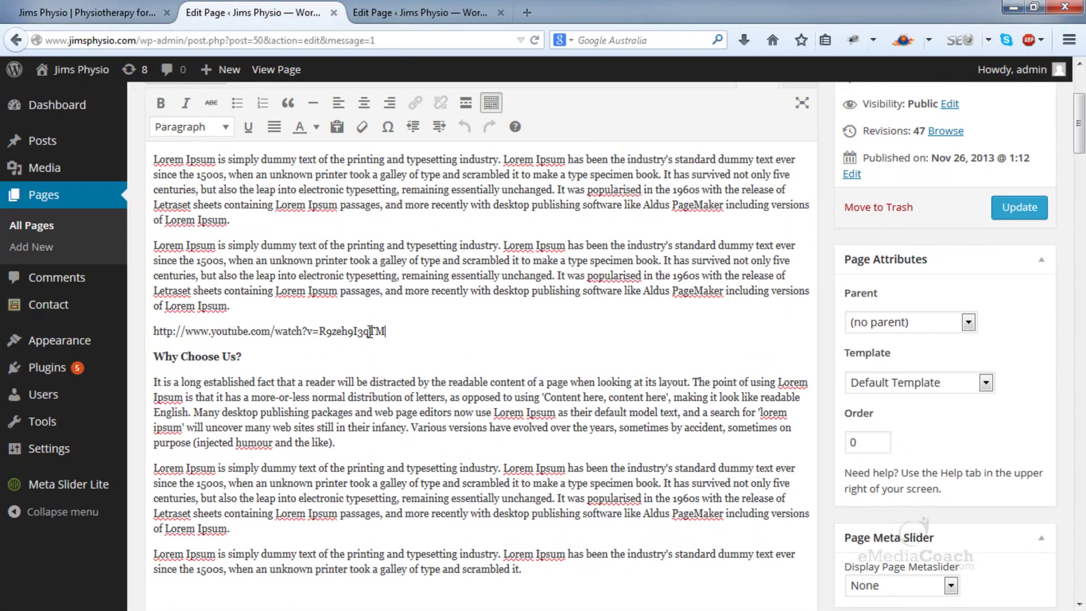
left_click_drag(386, 331, 121, 334)
key("BackSpace")
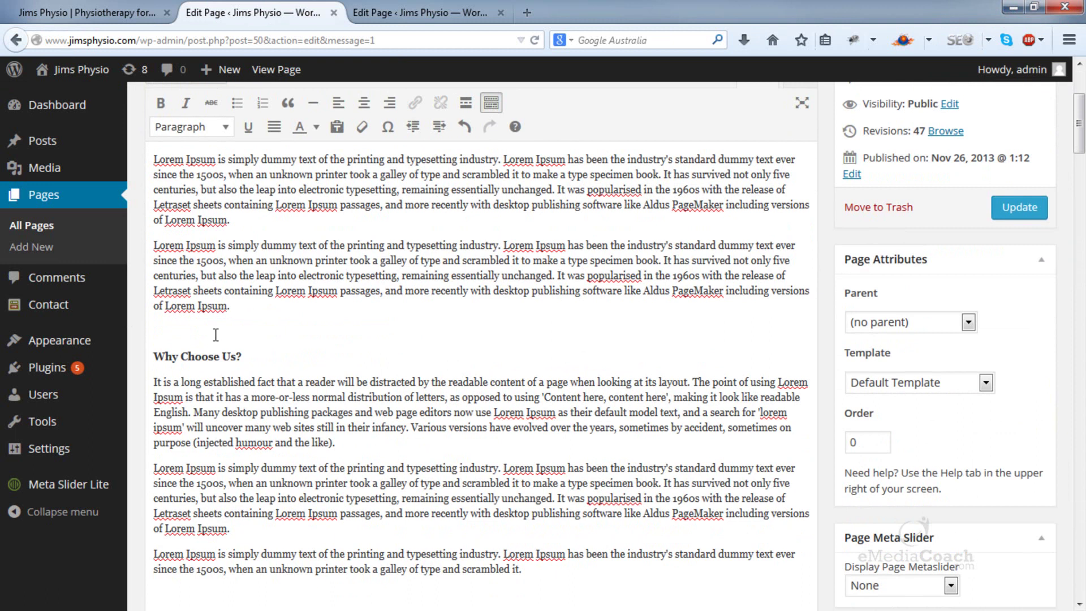
scroll(216, 336, "up", 2)
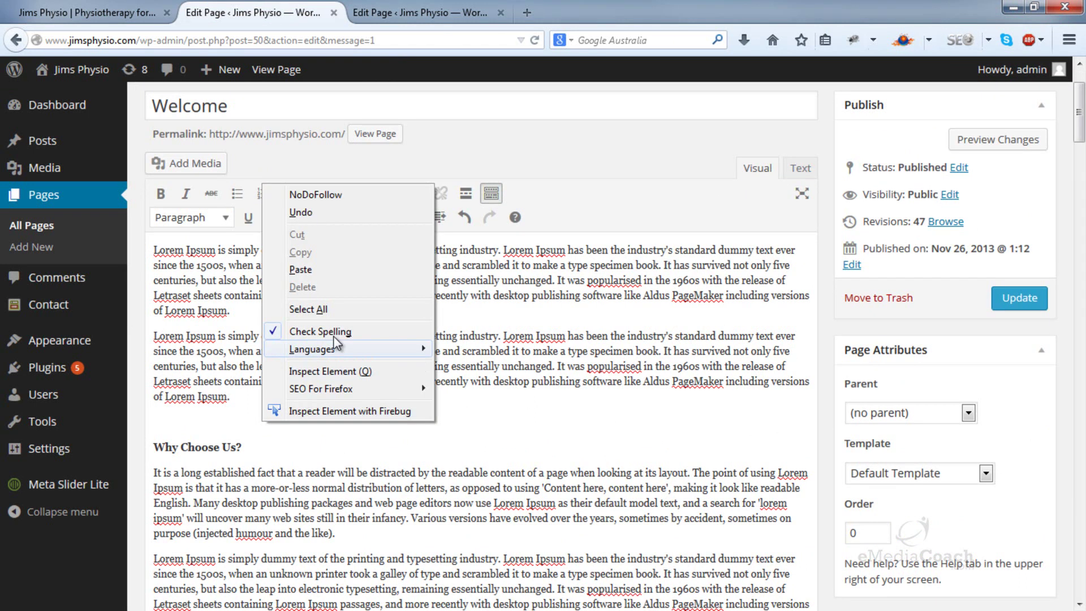
left_click(336, 270)
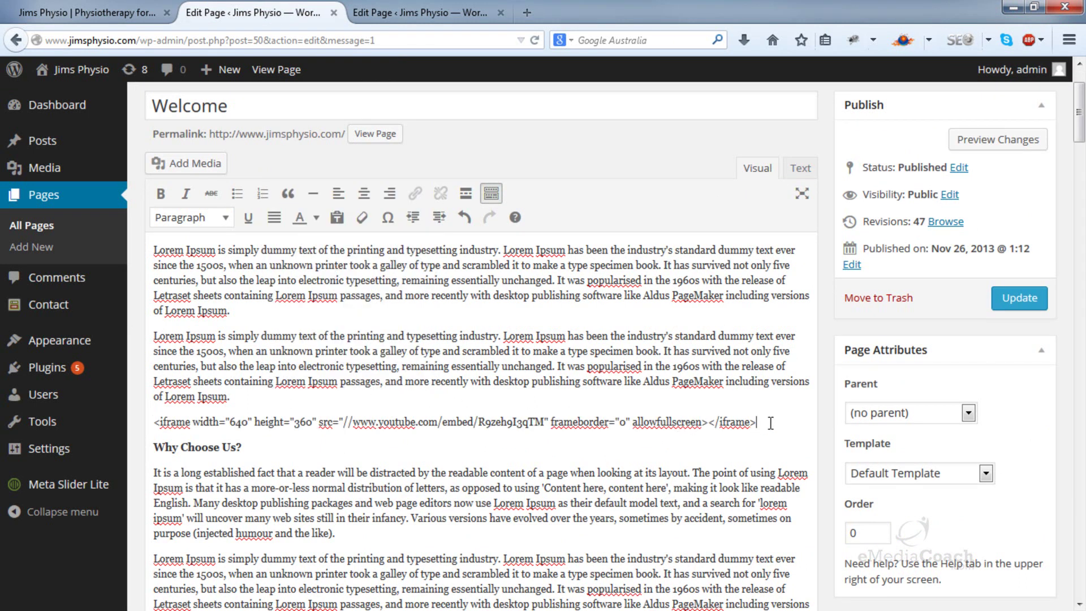
left_click_drag(770, 422, 141, 421)
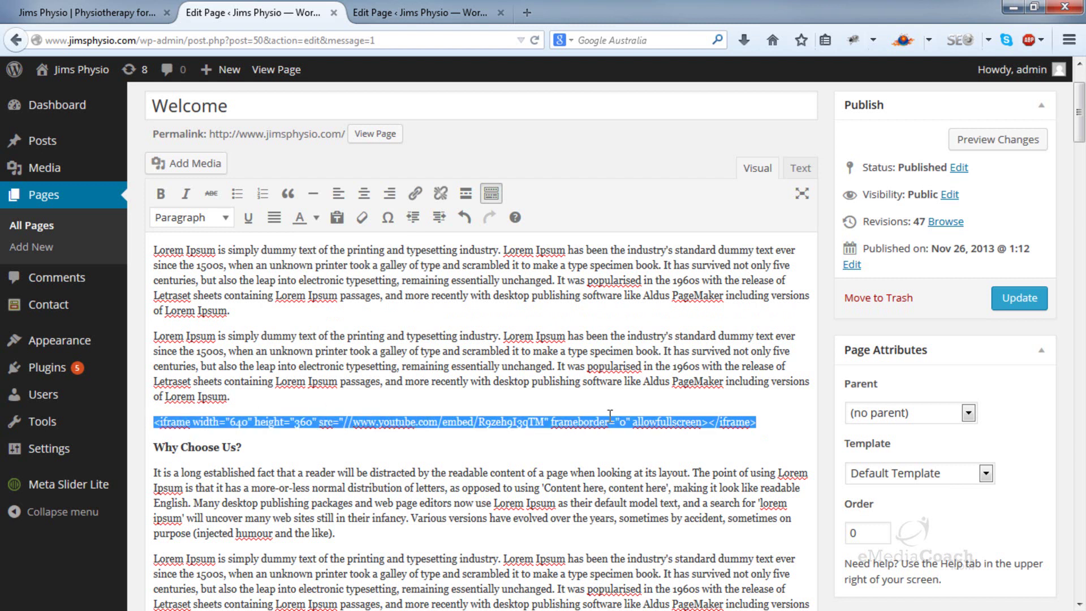
key("Delete")
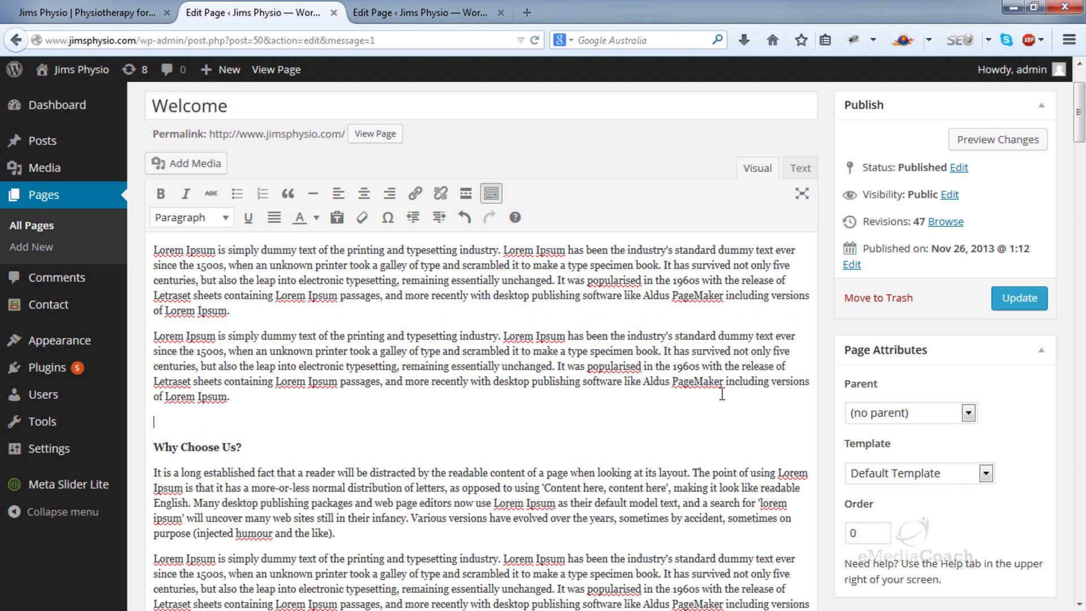
left_click(800, 168)
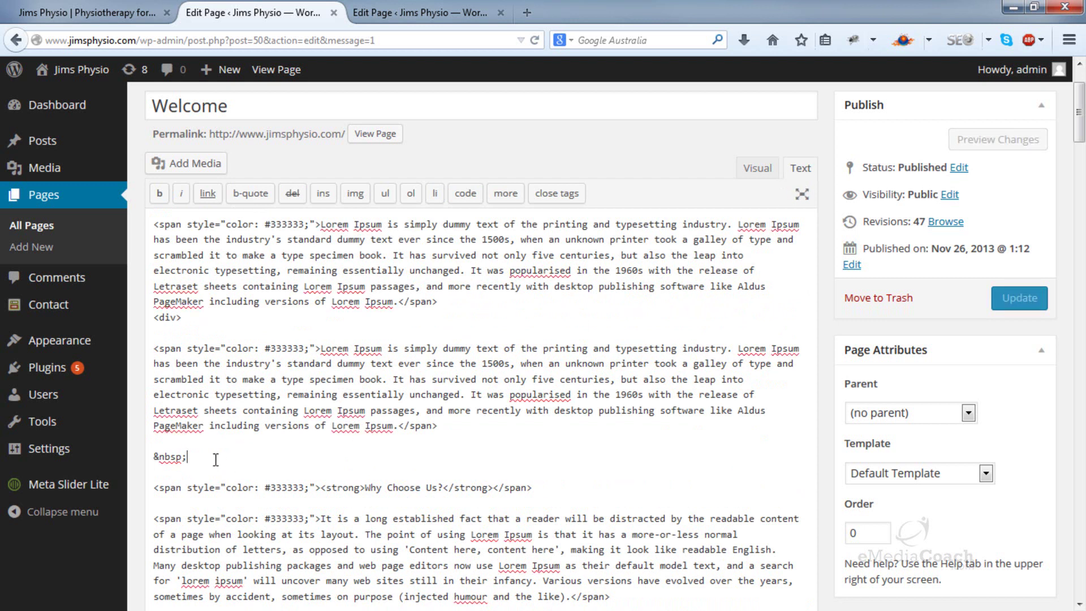
Replace the &nbsp; placeholder line with the pasted YouTube iframe embed code
triple_click(157, 459)
right_click(159, 460)
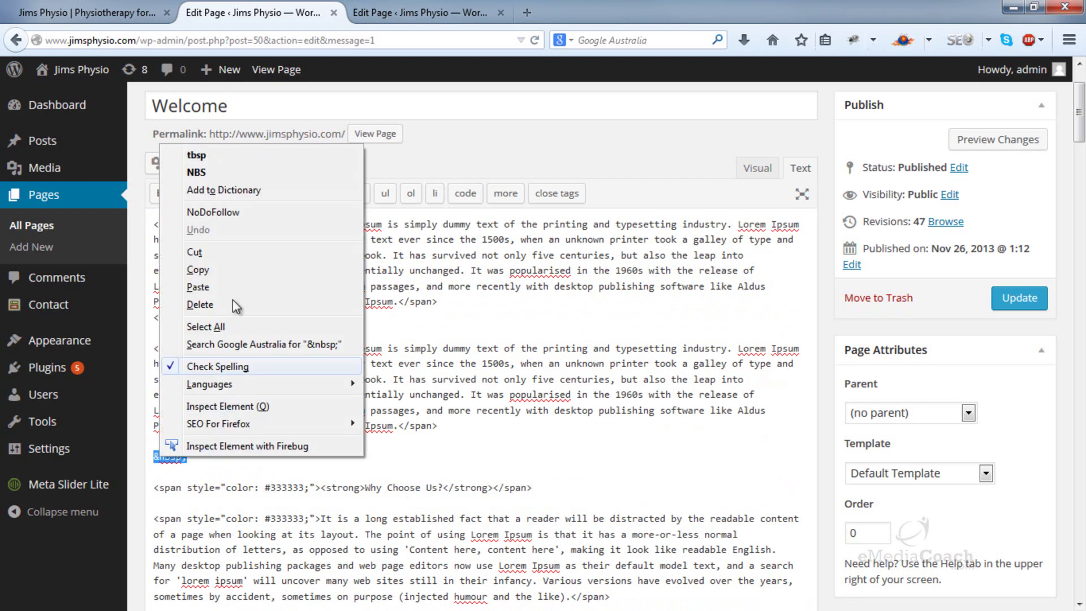
left_click(222, 288)
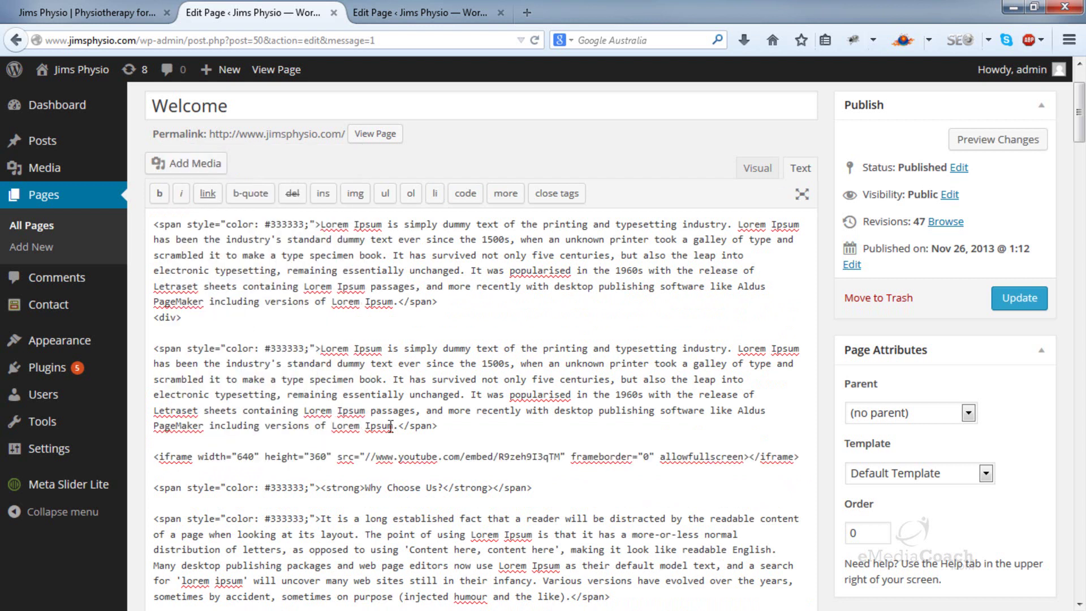
Append ?autoplay=1 after the video ID in the iframe src and update the page
left_click(561, 456)
type("\"")
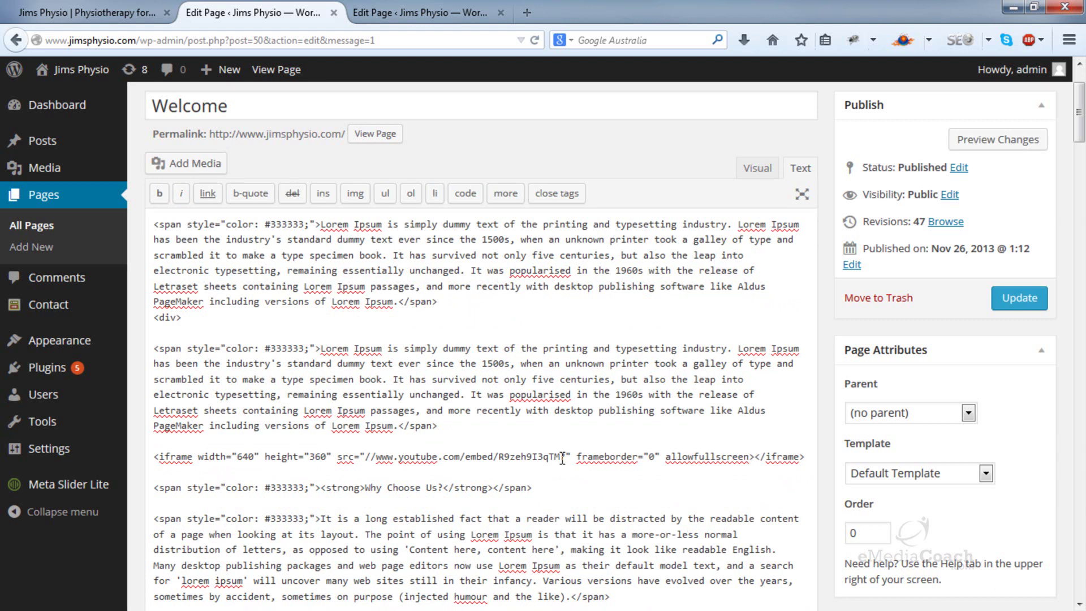
type("?autoplay=")
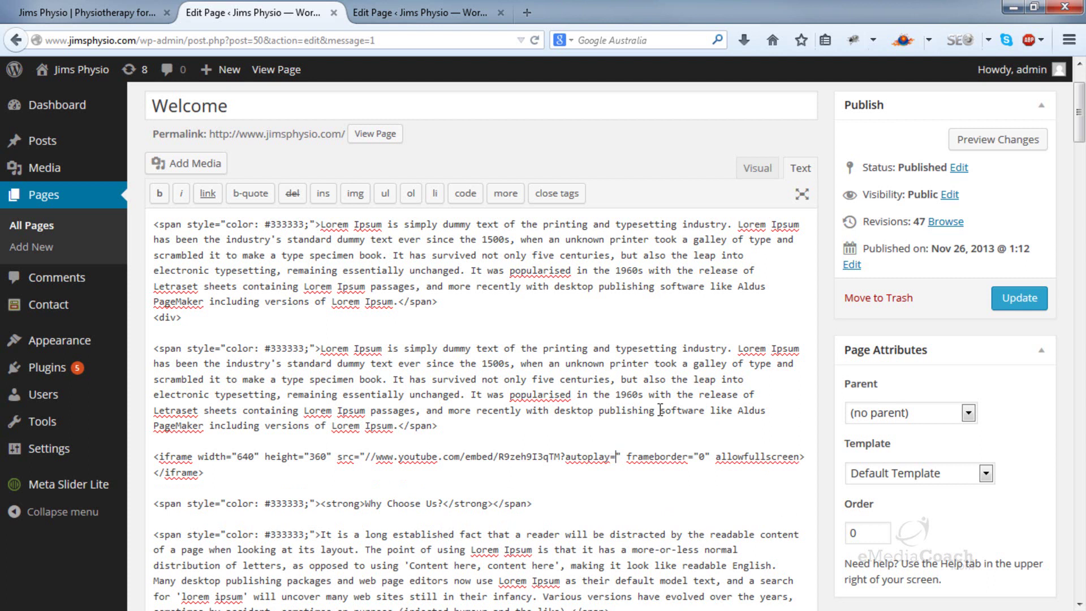
type("1")
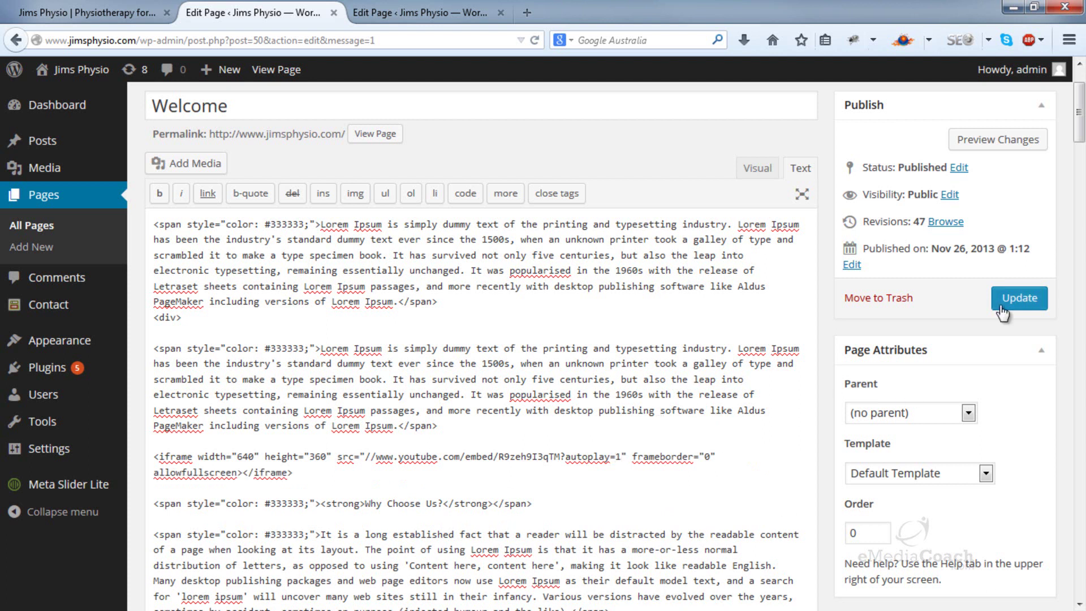
left_click(1009, 298)
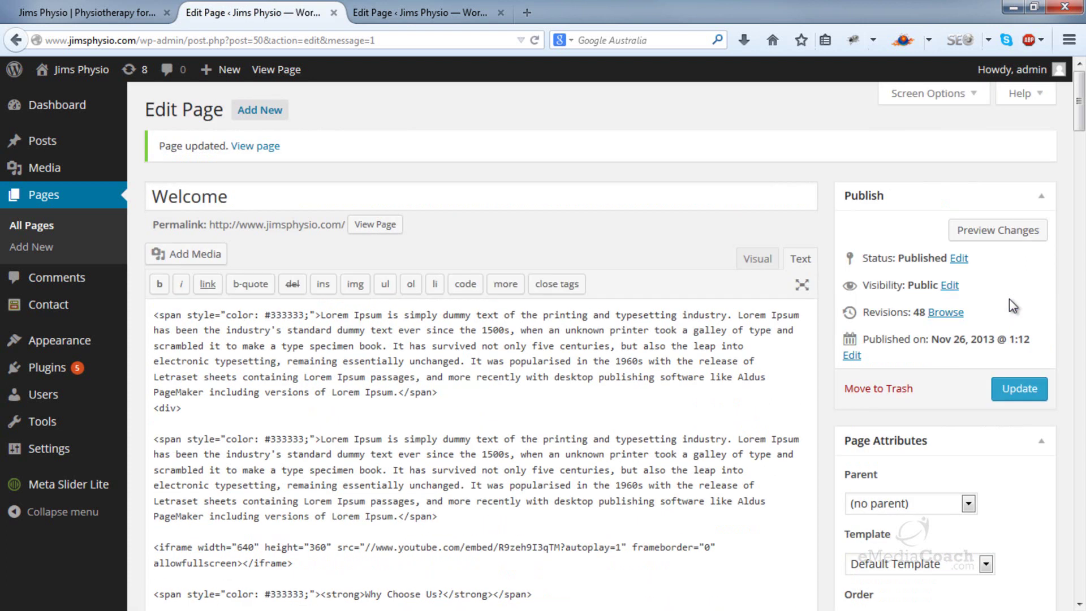
Reload the live page, pause the autoplaying video, and seek to its end to see suggested videos
left_click(134, 8)
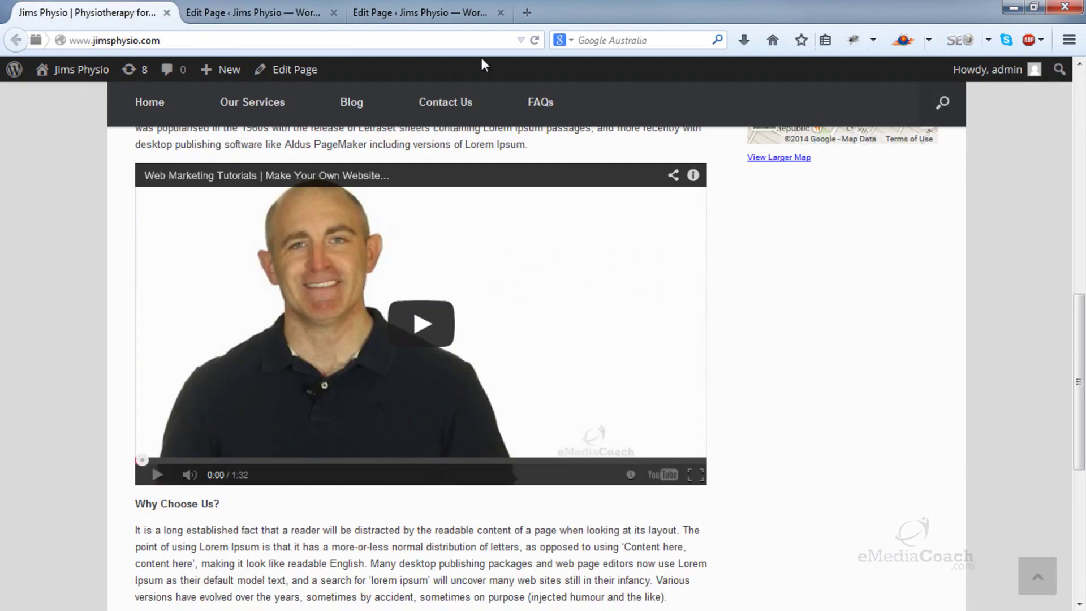
left_click(531, 46)
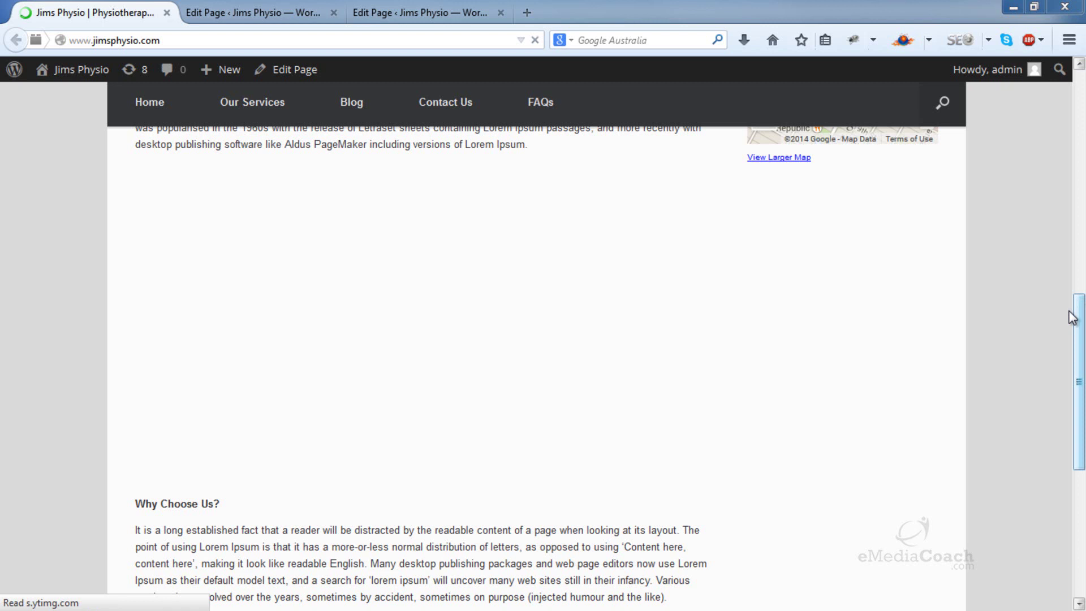
mouse_move(1077, 315)
left_mouse_down()
mouse_move(1076, 135)
mouse_move(1082, 329)
left_mouse_up()
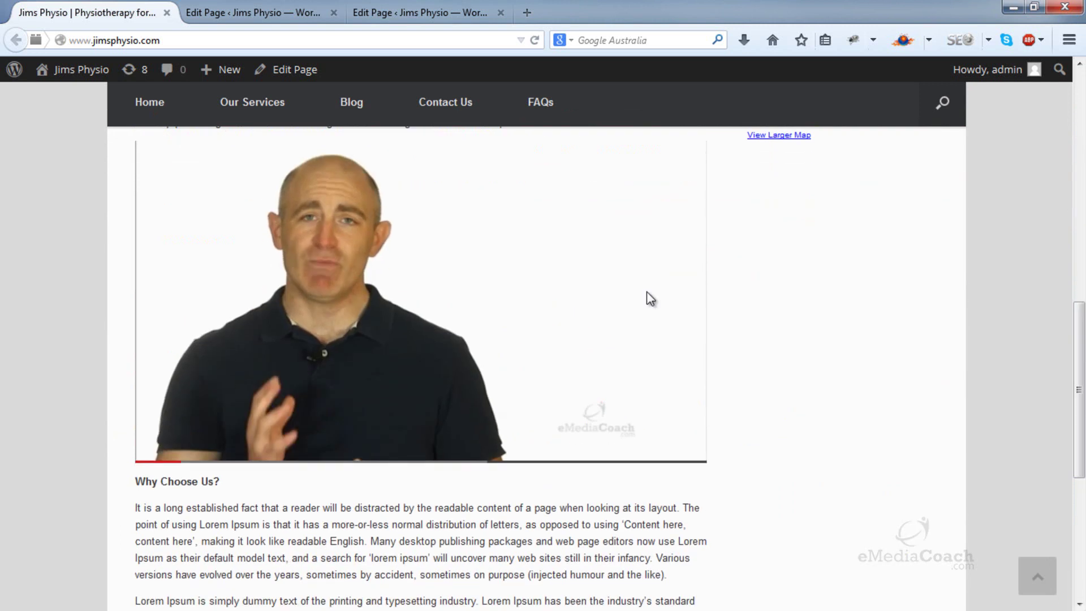
left_click(407, 297)
left_click_drag(1081, 385, 1080, 143)
left_click(252, 13)
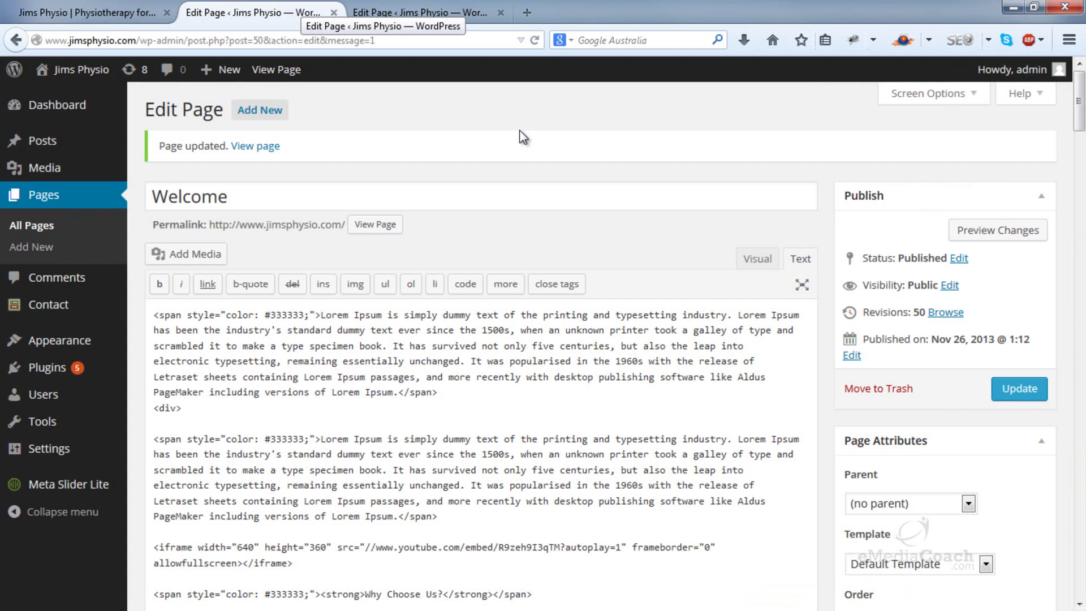
left_click(119, 8)
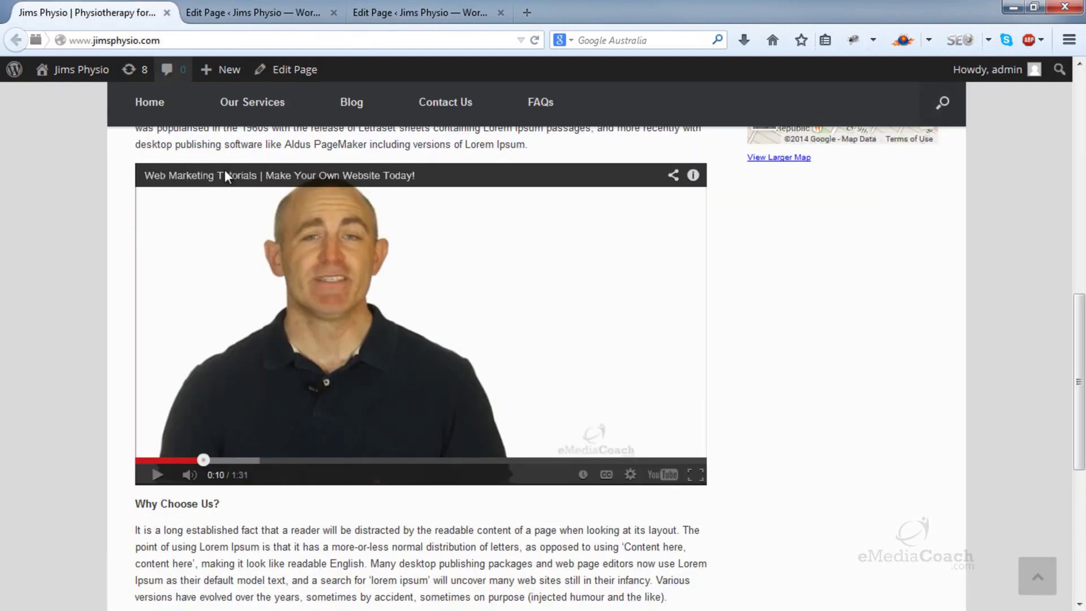
left_click(686, 459)
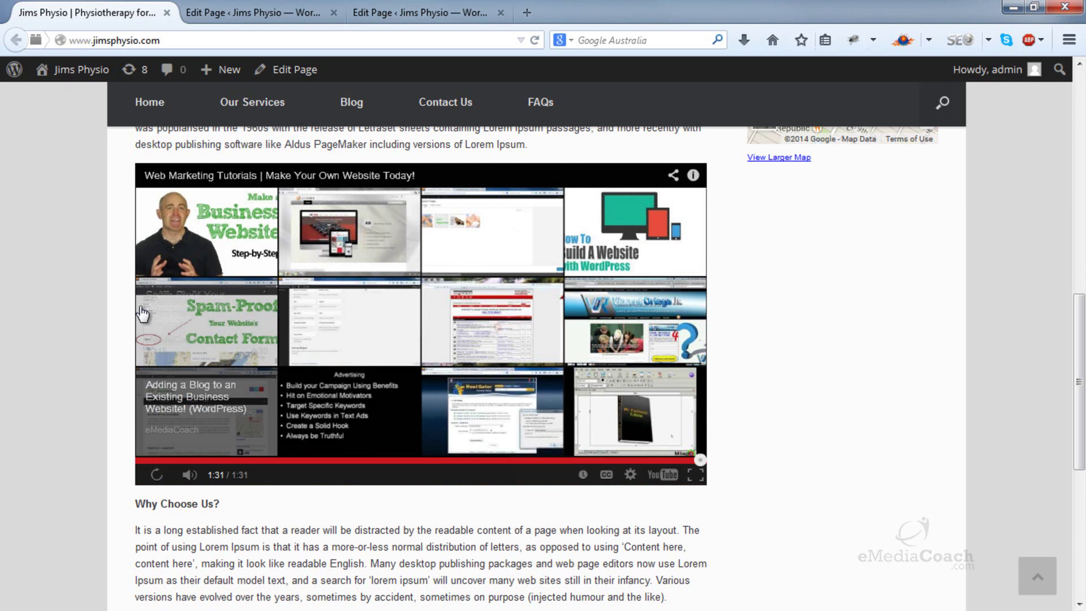
left_click(257, 12)
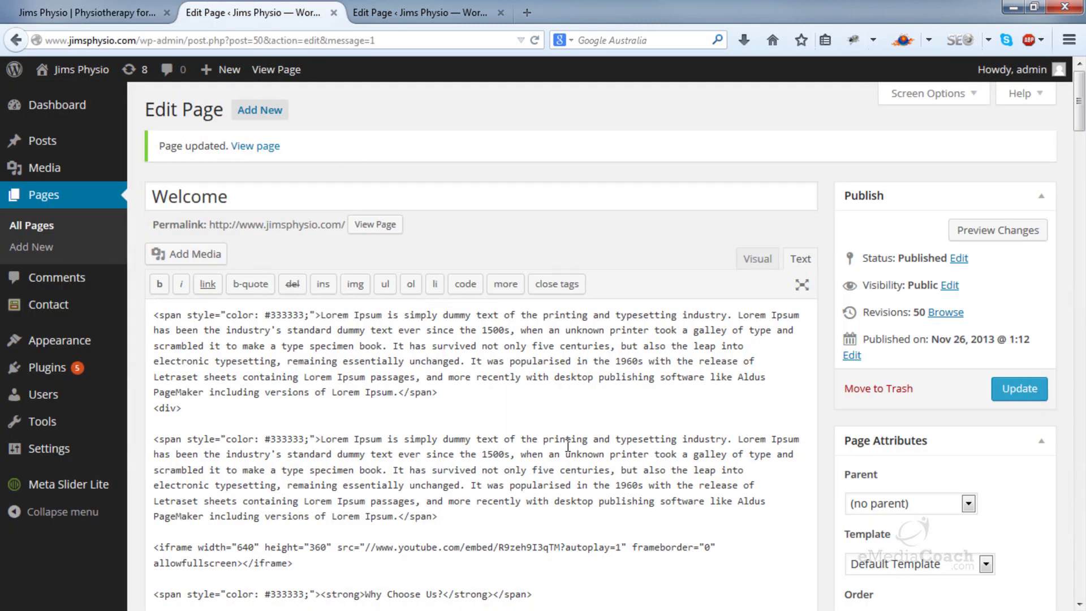
Append &rel=0 after autoplay=1 in the iframe src and update the page
left_click(622, 545)
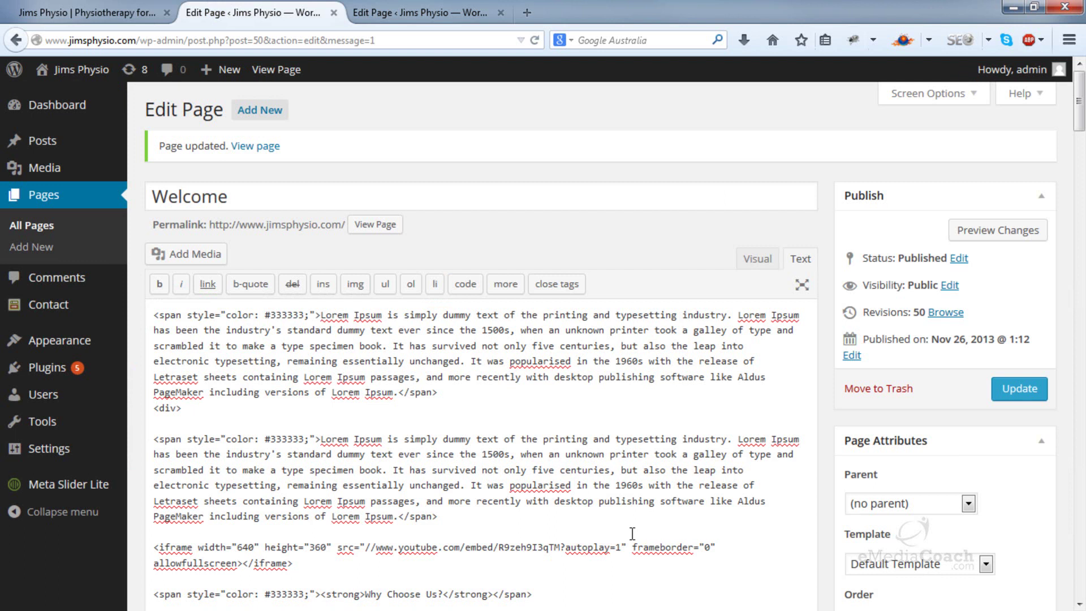
type("&rel=0")
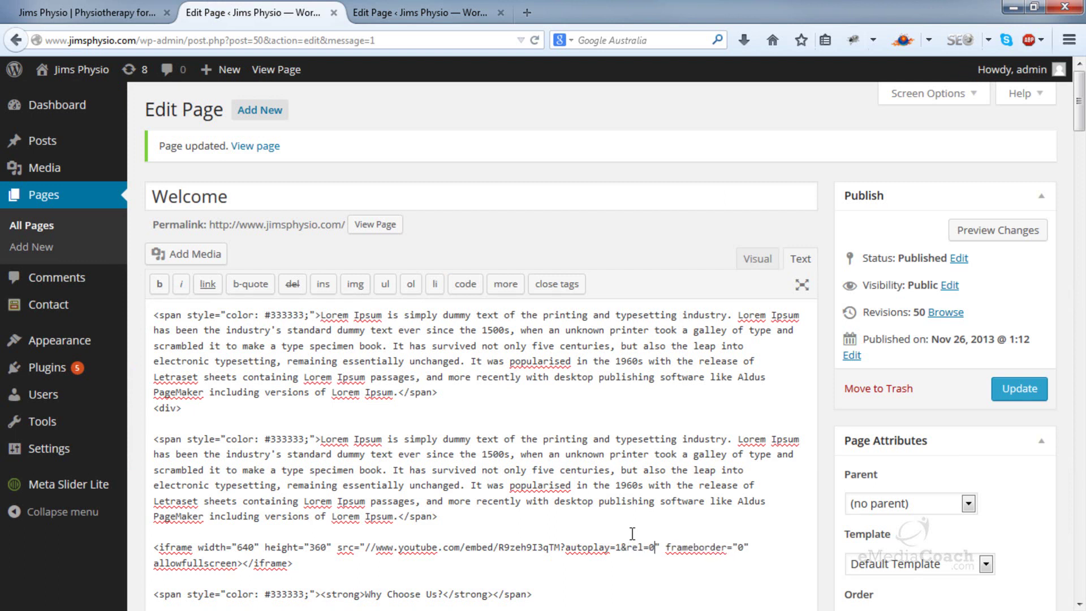
left_click(1009, 389)
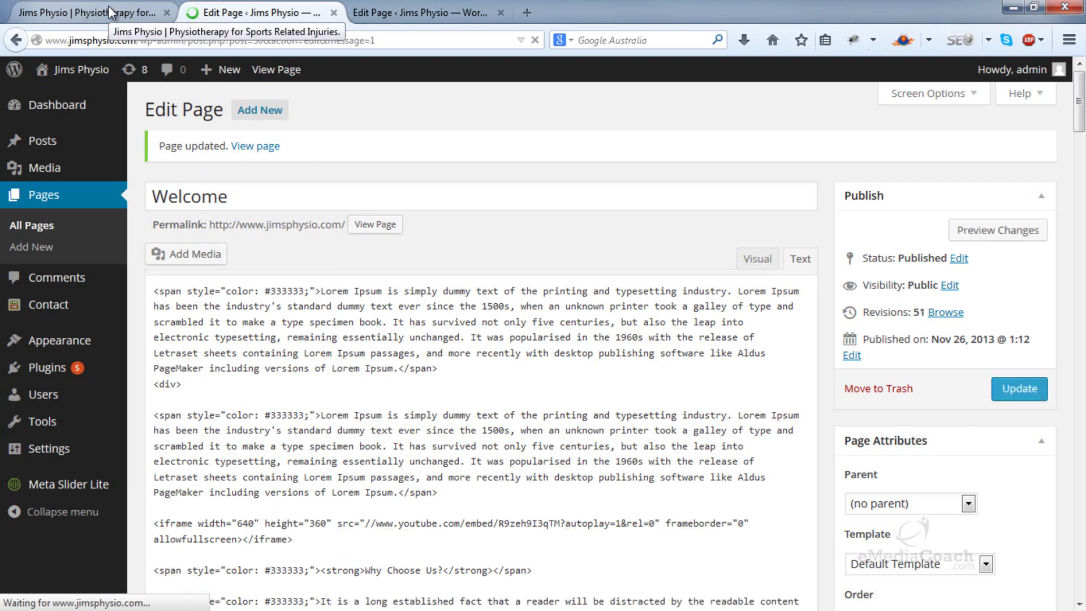
Reload the live site and check the video ends without suggested videos, then return to the editor
left_click(109, 9)
left_click(534, 40)
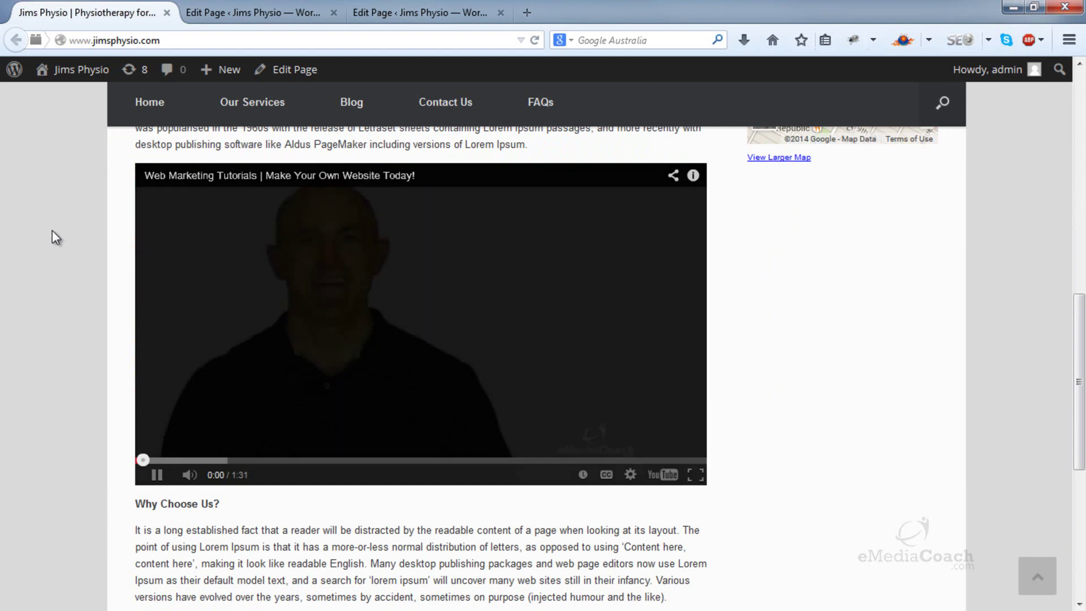
left_click(693, 459)
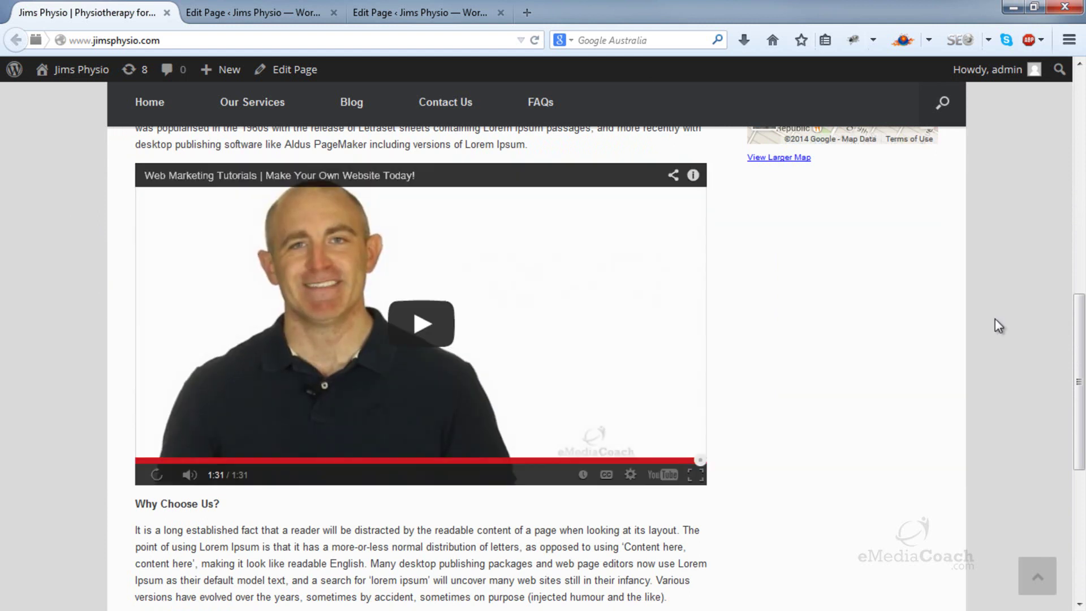
left_click(688, 461)
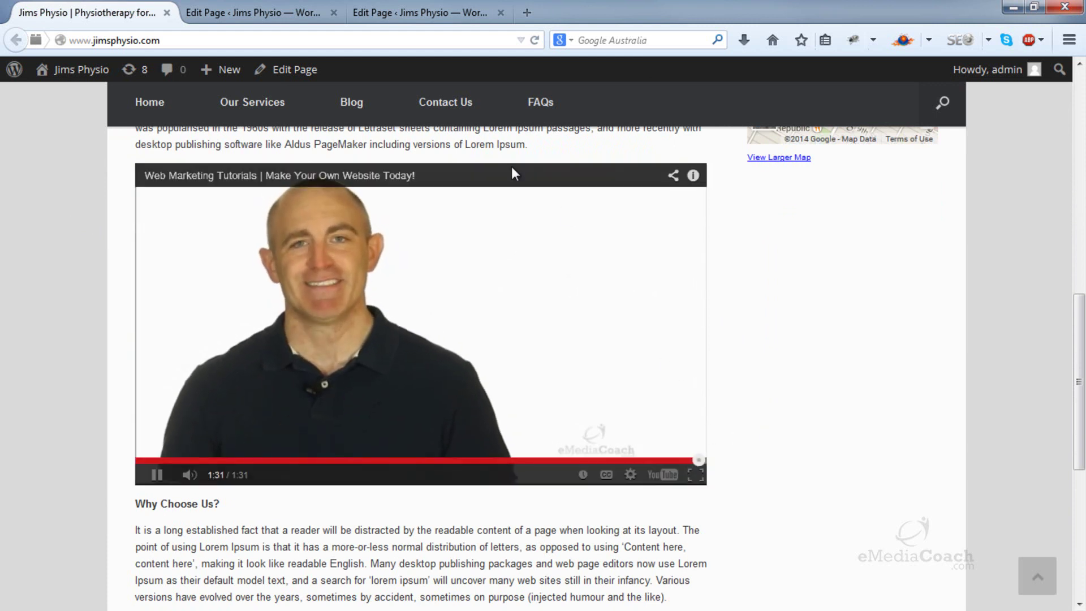
left_click(252, 12)
Delete 'autoplay=1' from the iframe video address and update the Welcome page
scroll(546, 455, "down", 3)
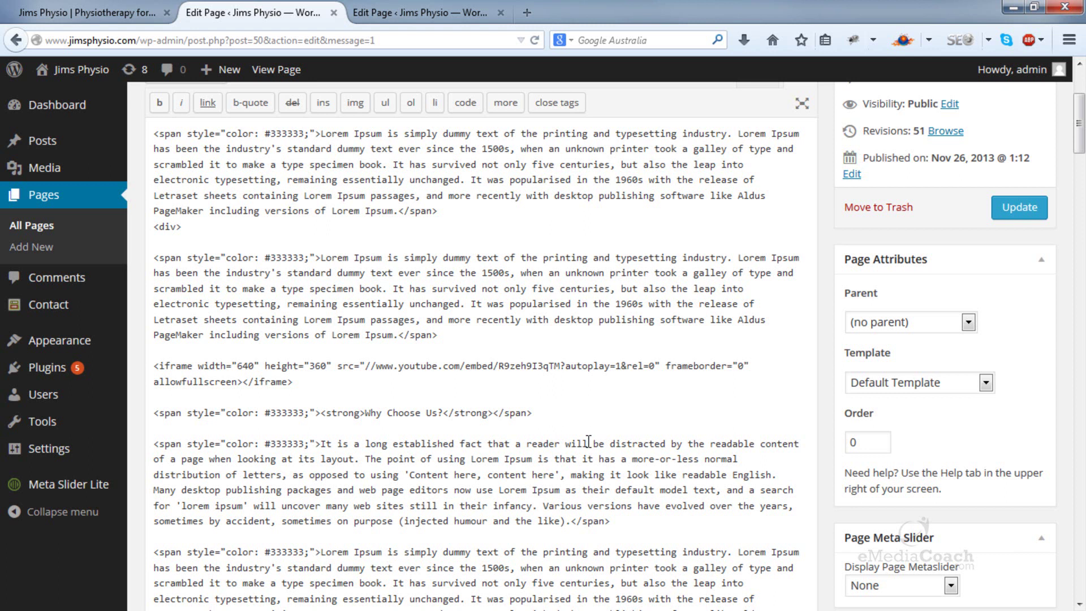
left_click_drag(621, 367, 568, 372)
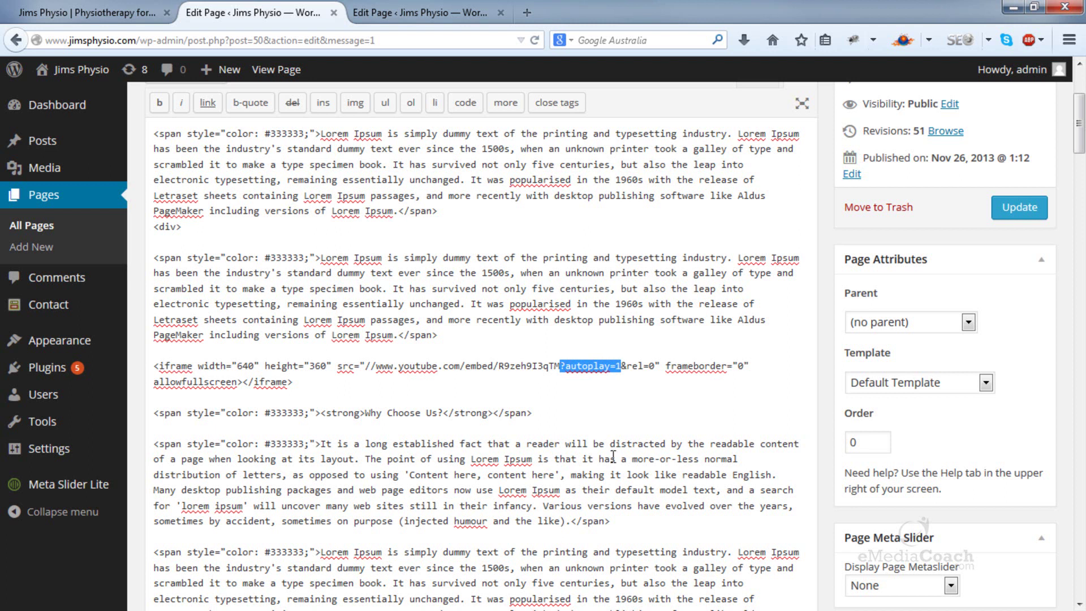
key("Delete")
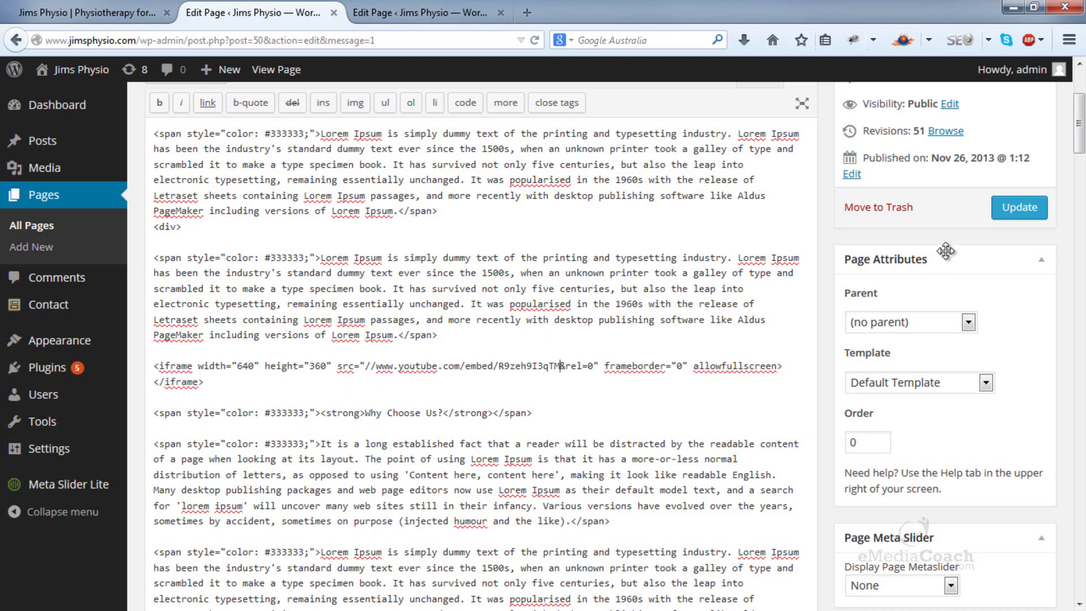
left_click(997, 210)
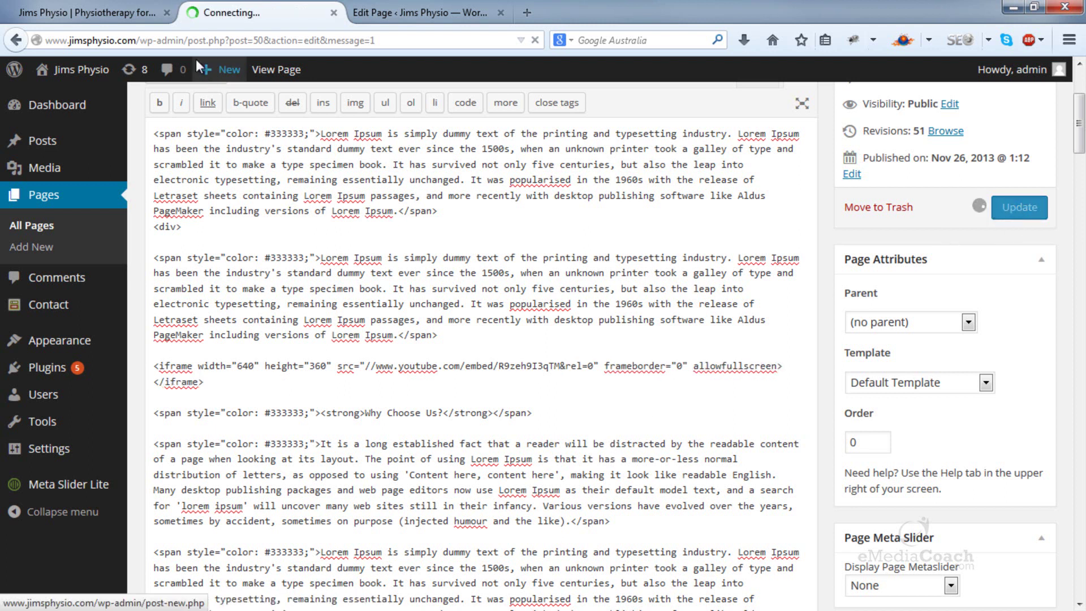
Reload the live site and play the embedded video to test it
left_click(158, 8)
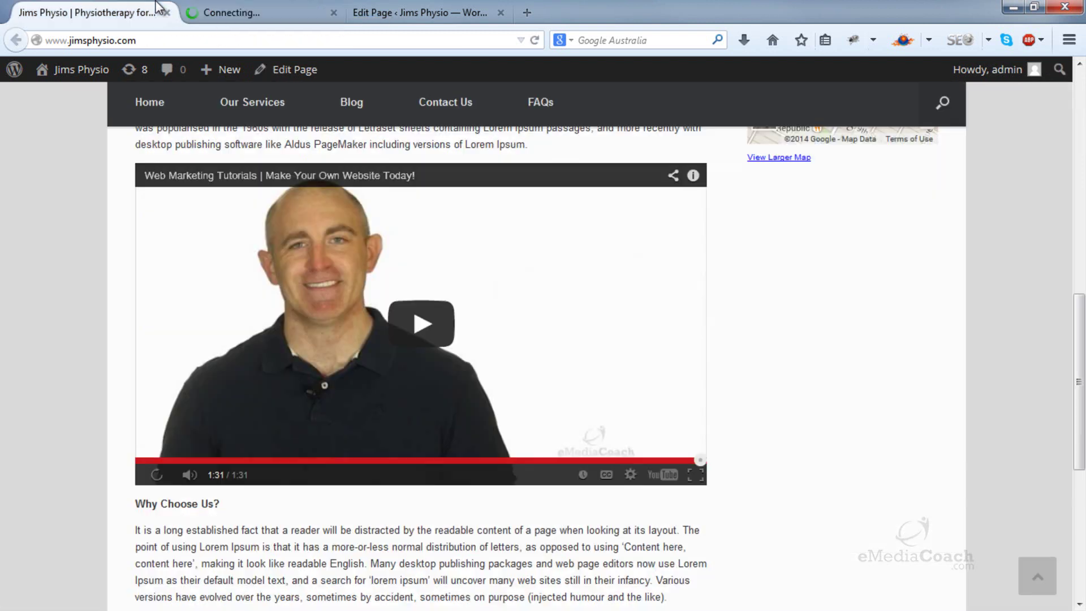
left_click(534, 39)
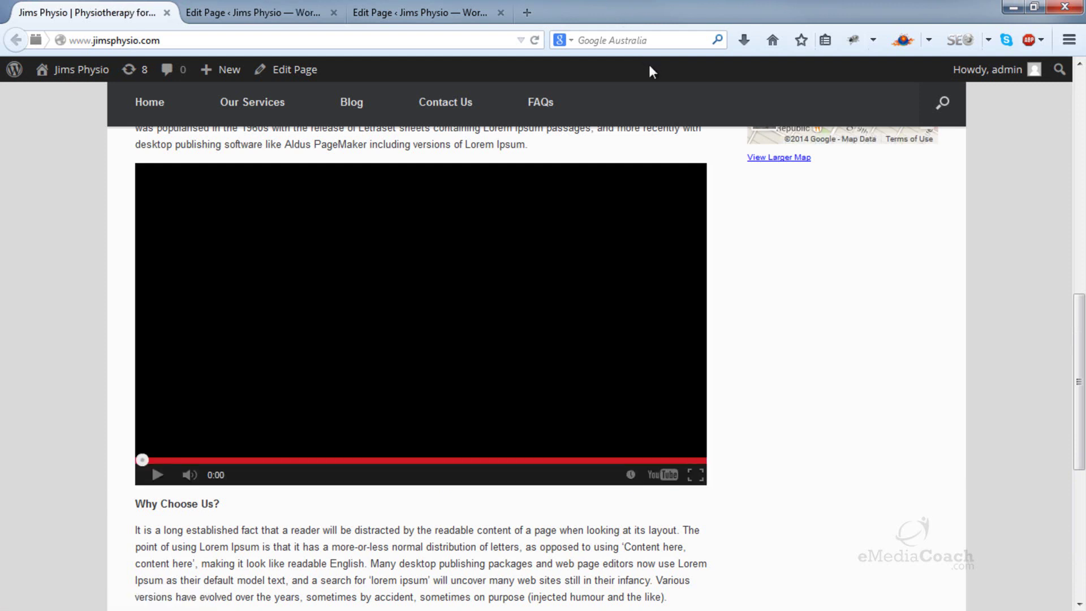
left_click(155, 476)
Replace the '&' before rel=0 with '?' in the embed address and update the page
left_click(252, 13)
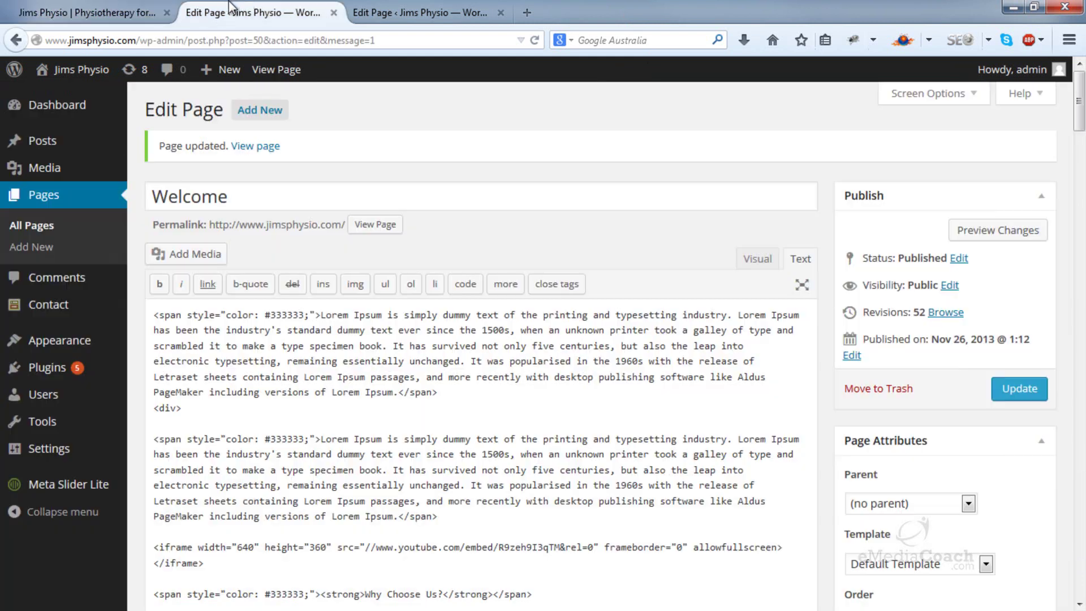
double_click(562, 547)
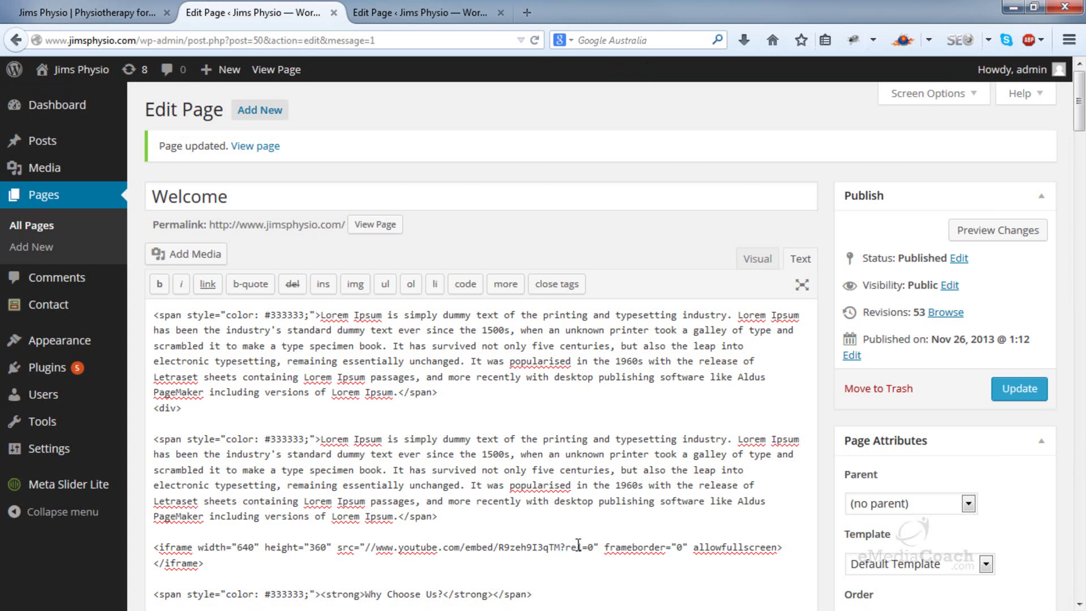
type("?")
left_click(1000, 390)
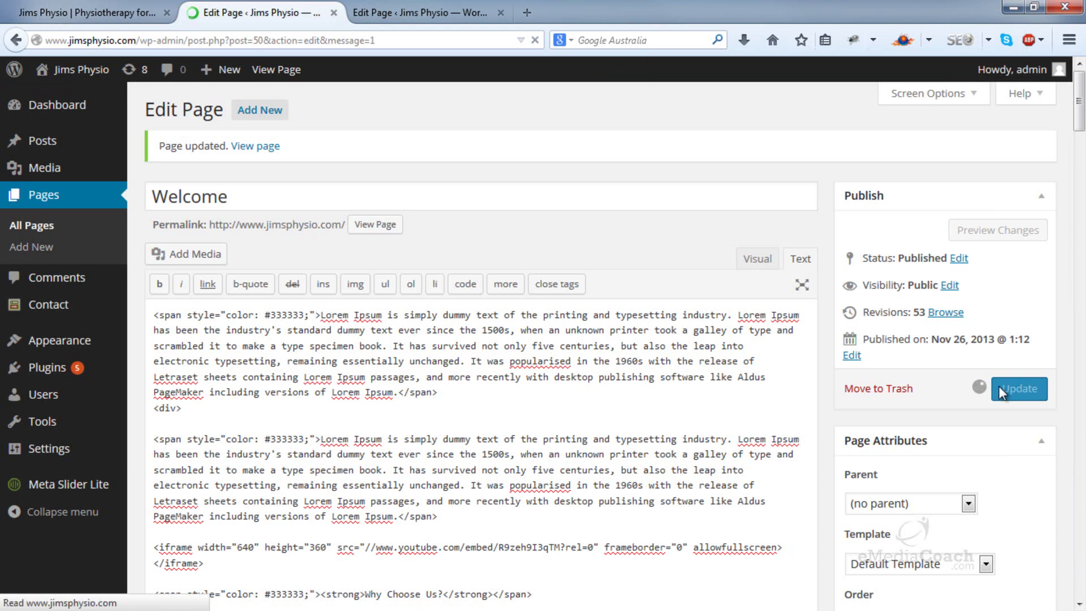
Reload the live site, play the video and skip to its end to confirm no suggestions
left_click(90, 13)
left_click(535, 42)
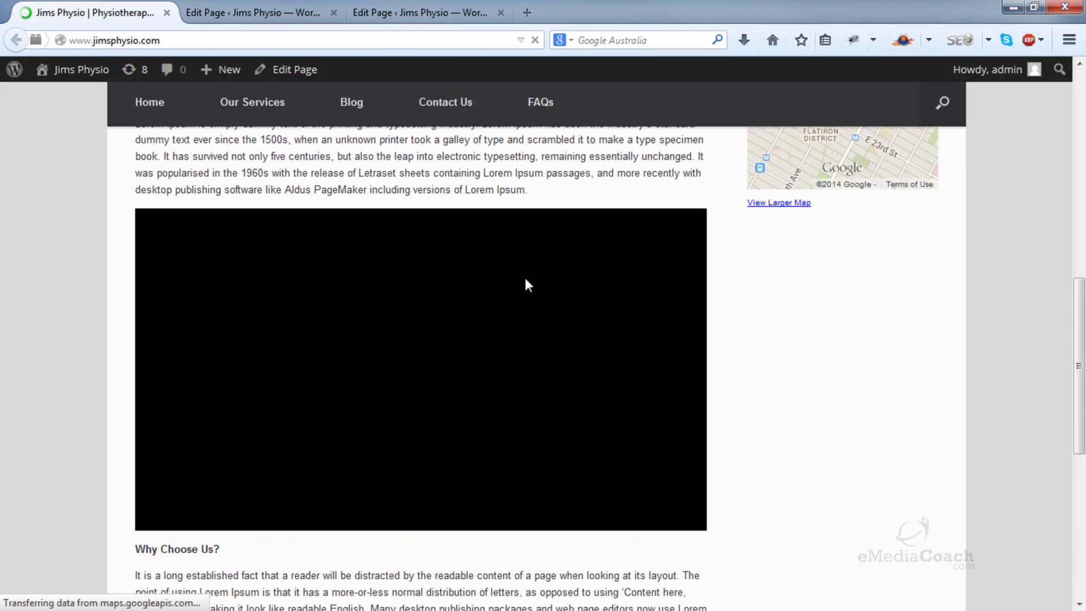
scroll(87, 362, "down", 3)
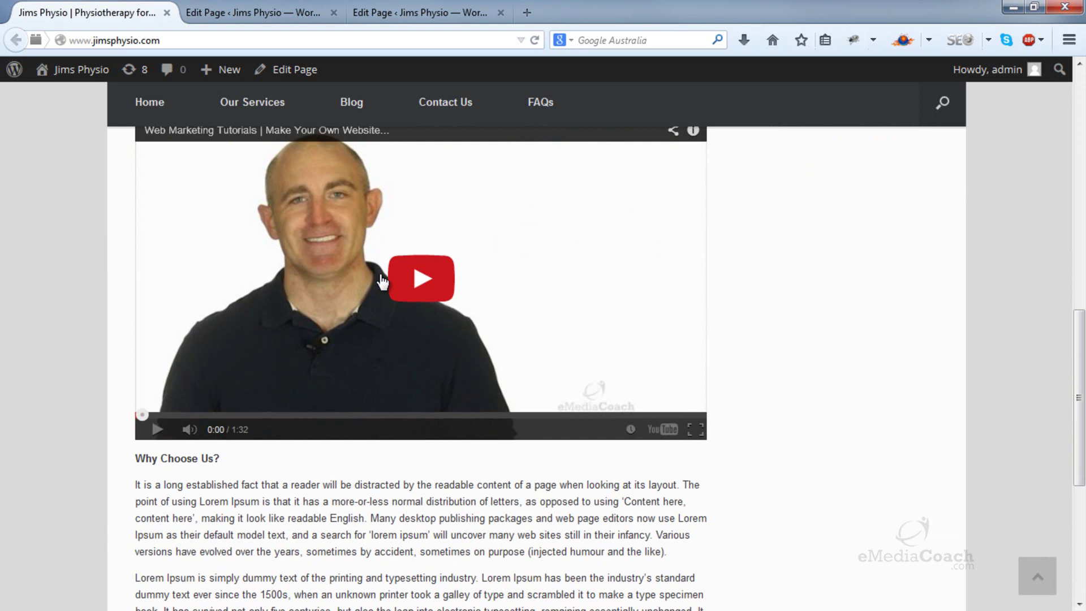
left_click(410, 347)
left_click(681, 415)
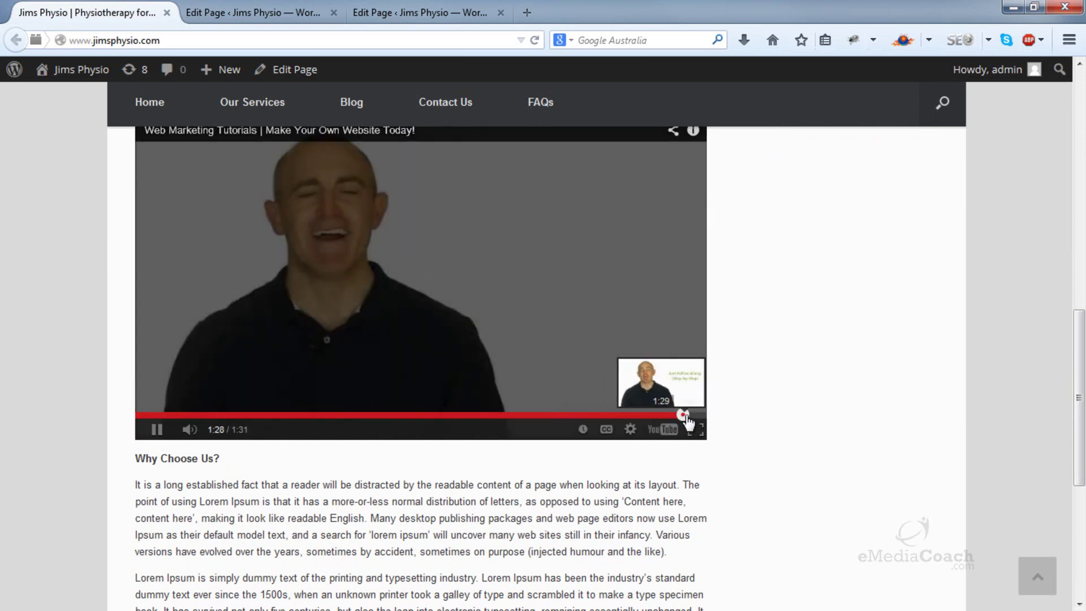
left_click(697, 416)
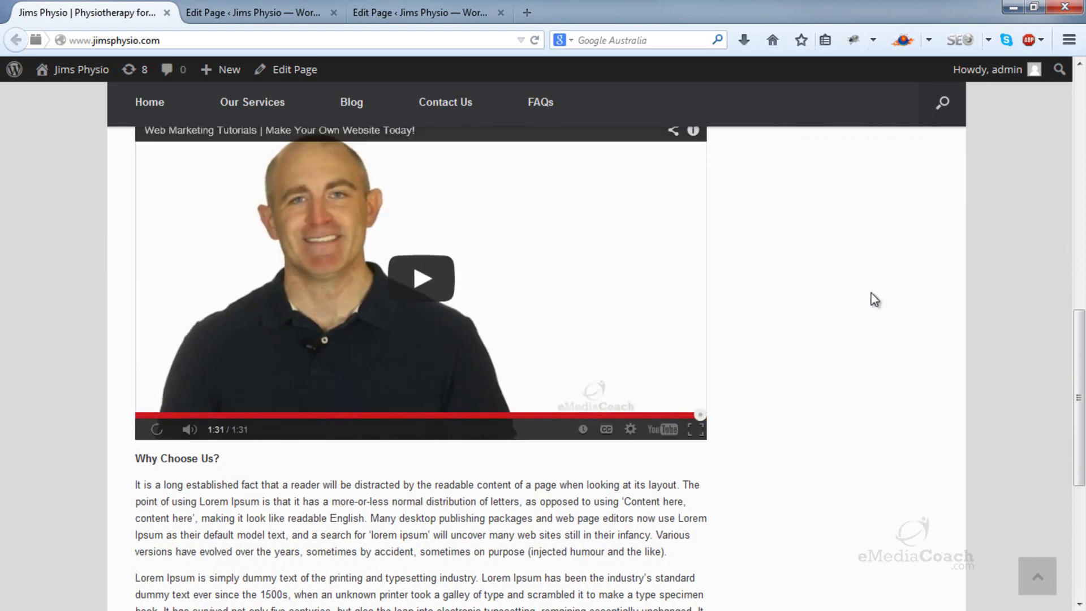
scroll(862, 295, "up", 3)
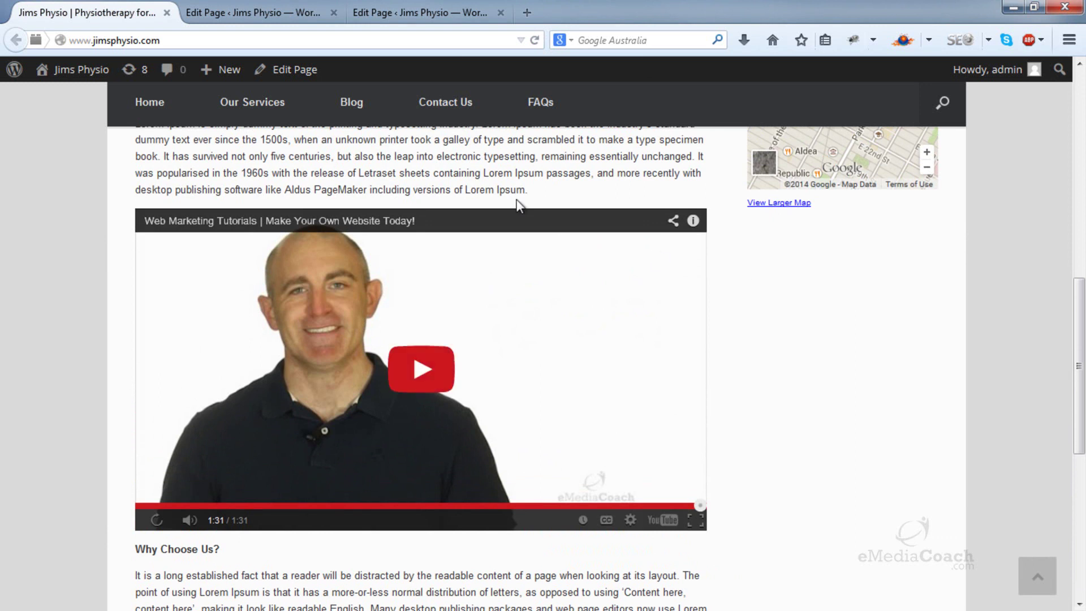
Append '&vq=hd720' after rel=0 in the iframe address and update the Welcome page
left_click(296, 11)
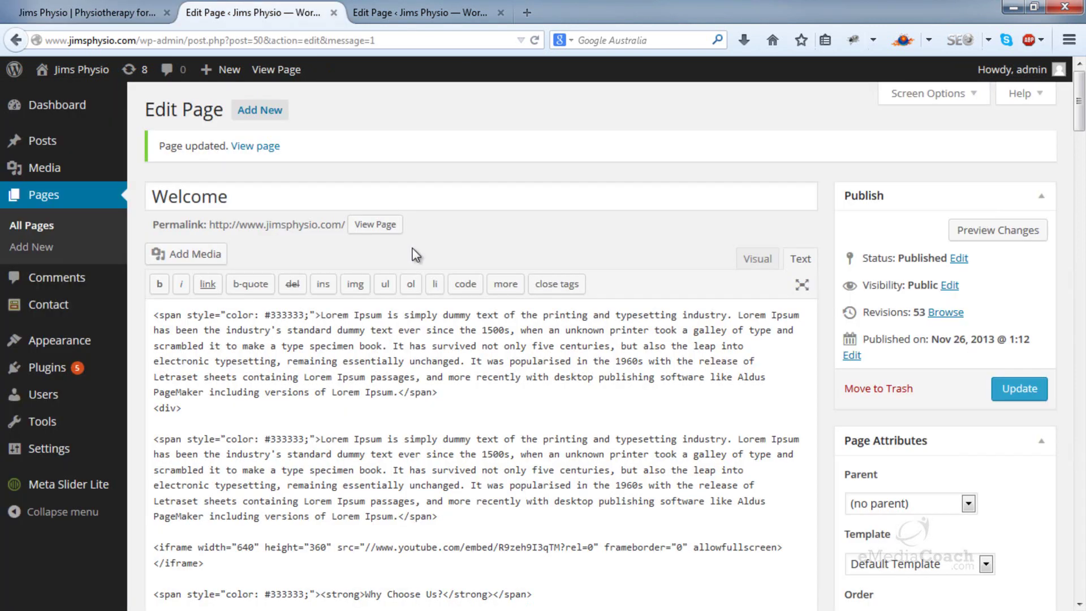
scroll(605, 324, "down", 5)
left_click(596, 281)
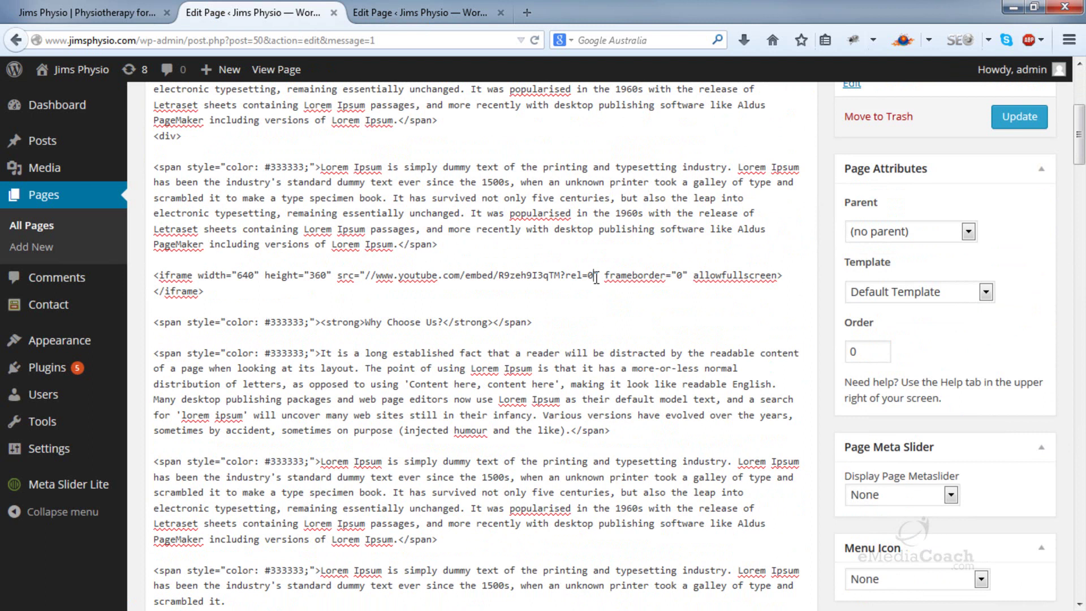
type("&")
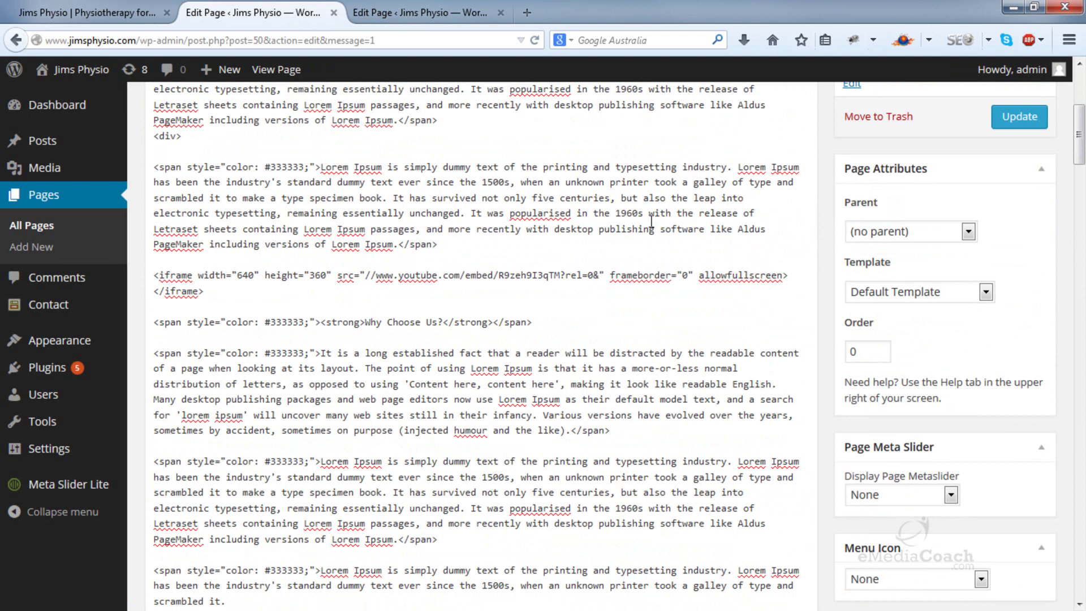
type("vq")
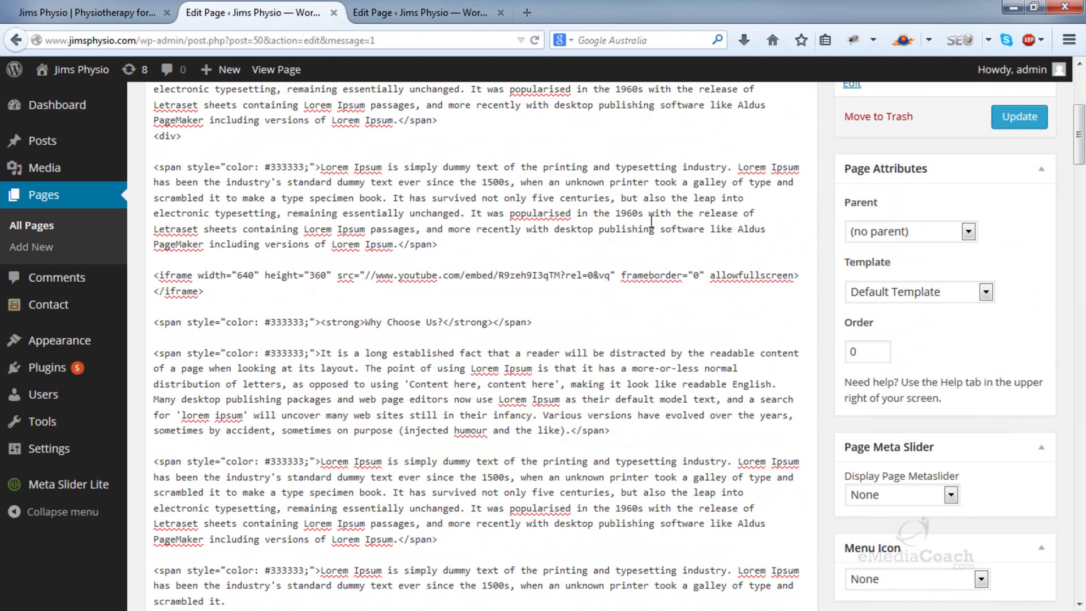
type("=")
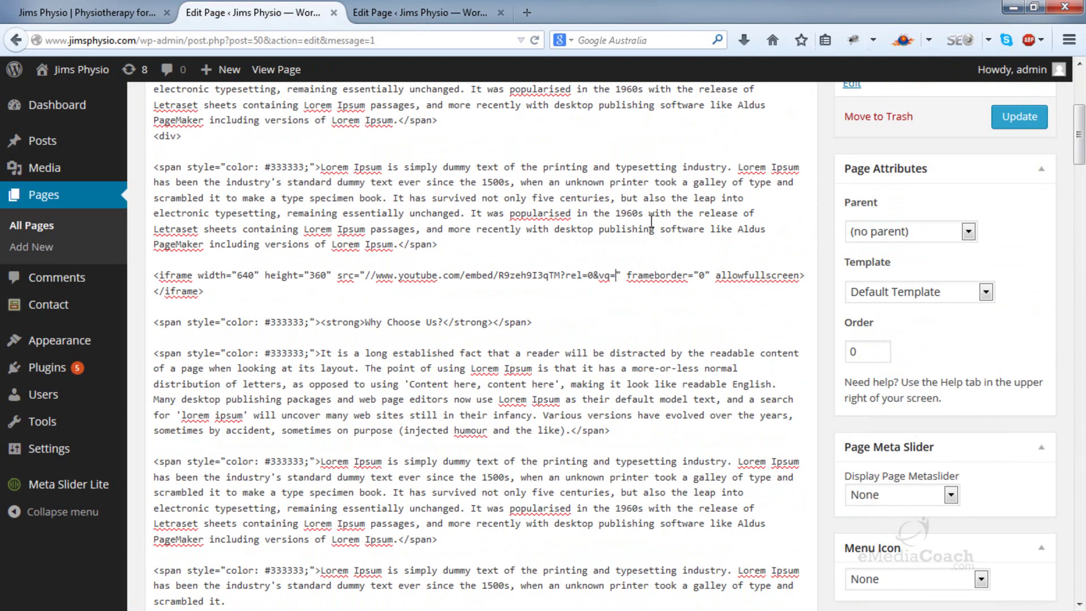
type("hd")
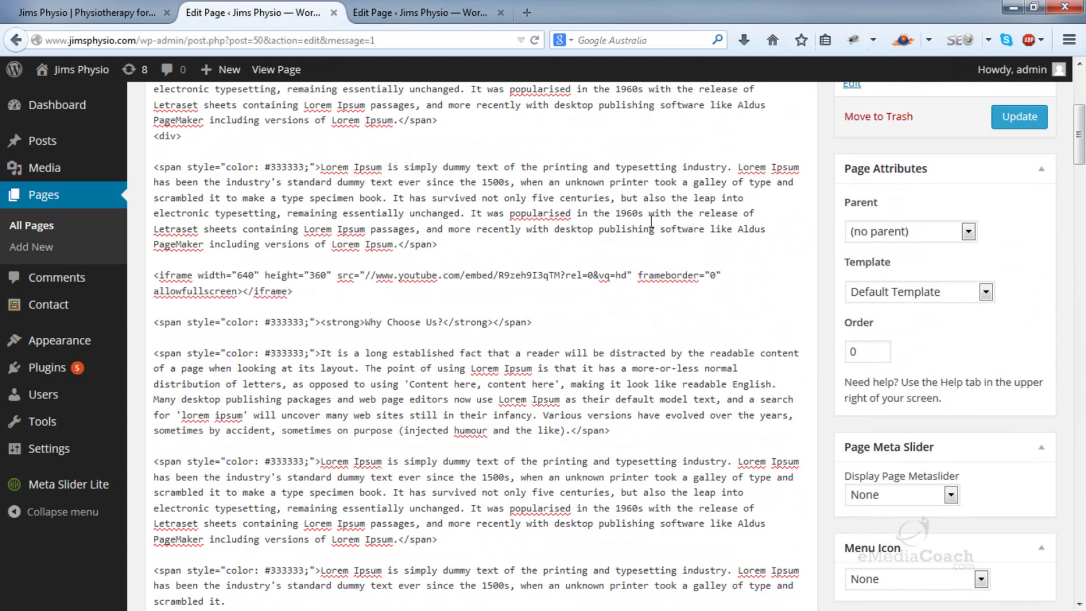
type("720")
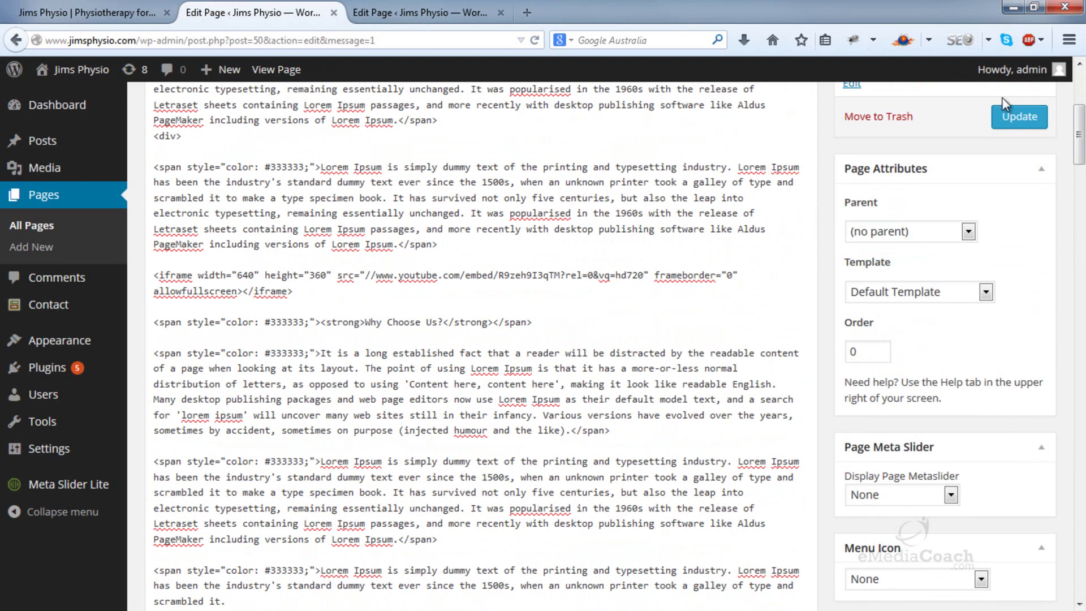
left_click(1029, 120)
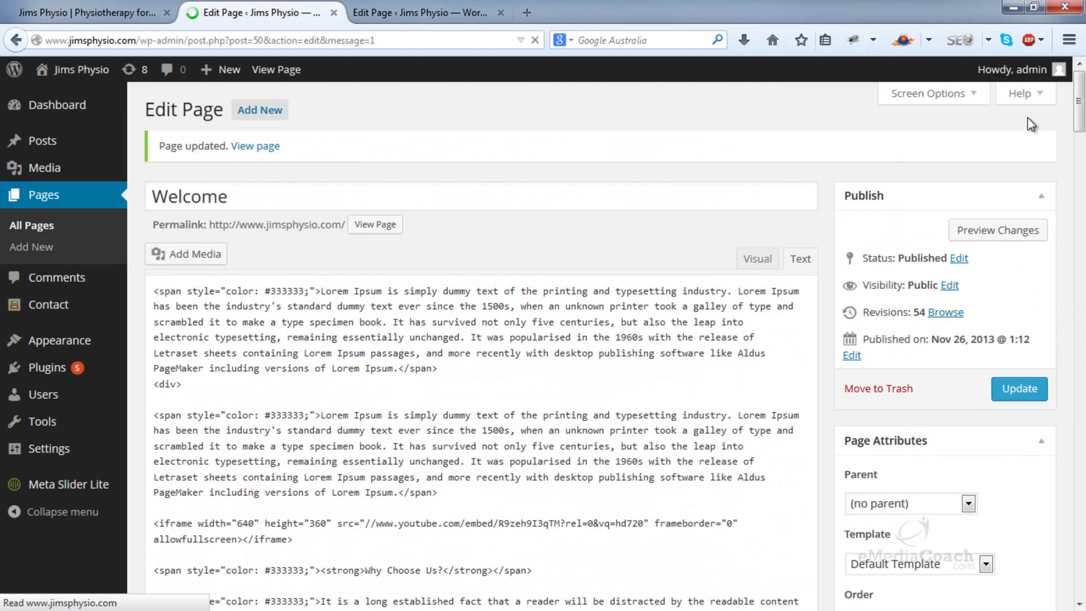
Reload the live page, play and pause the video, and confirm its quality shows 720p
left_click(51, 13)
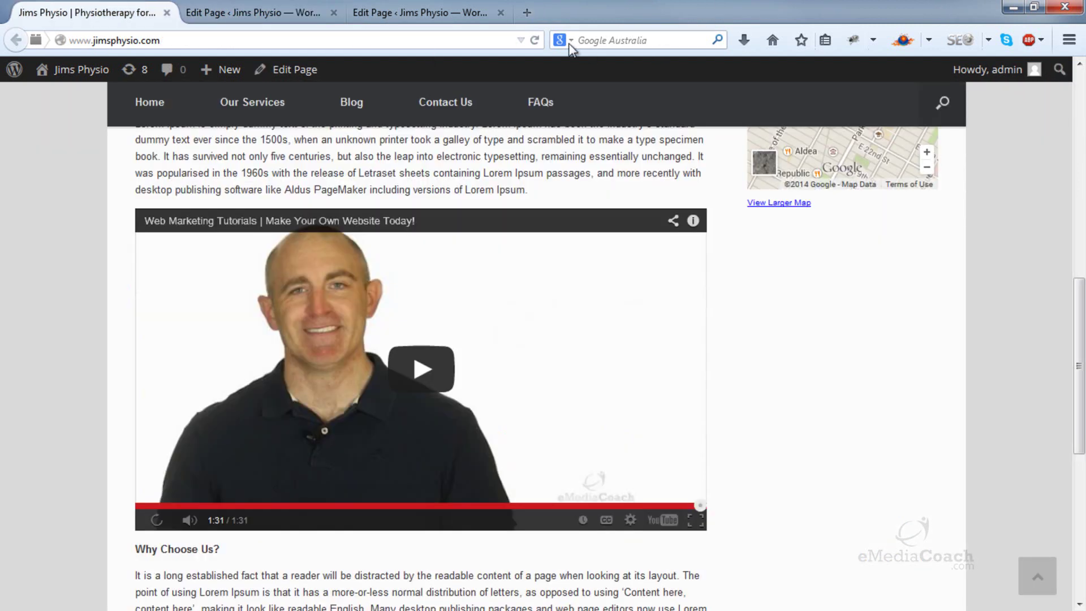
left_click(535, 41)
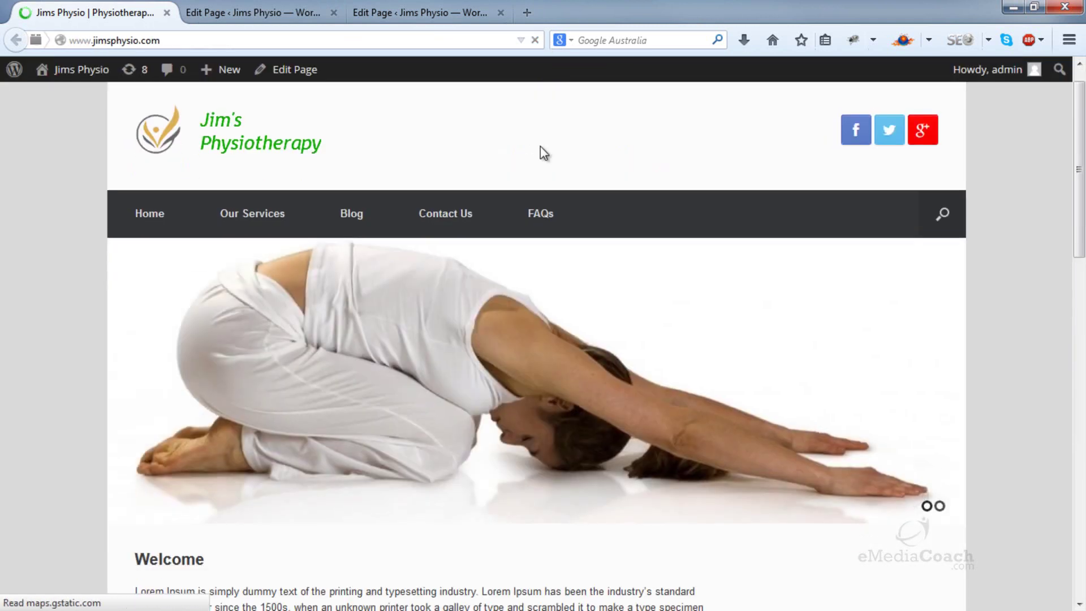
scroll(541, 146, "down", 10)
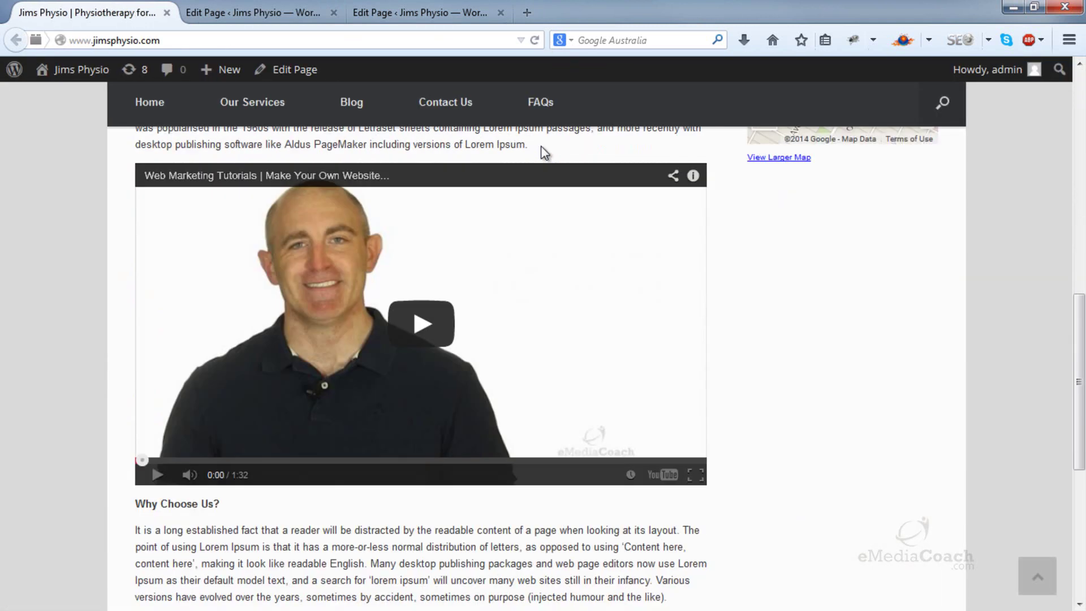
left_click(434, 327)
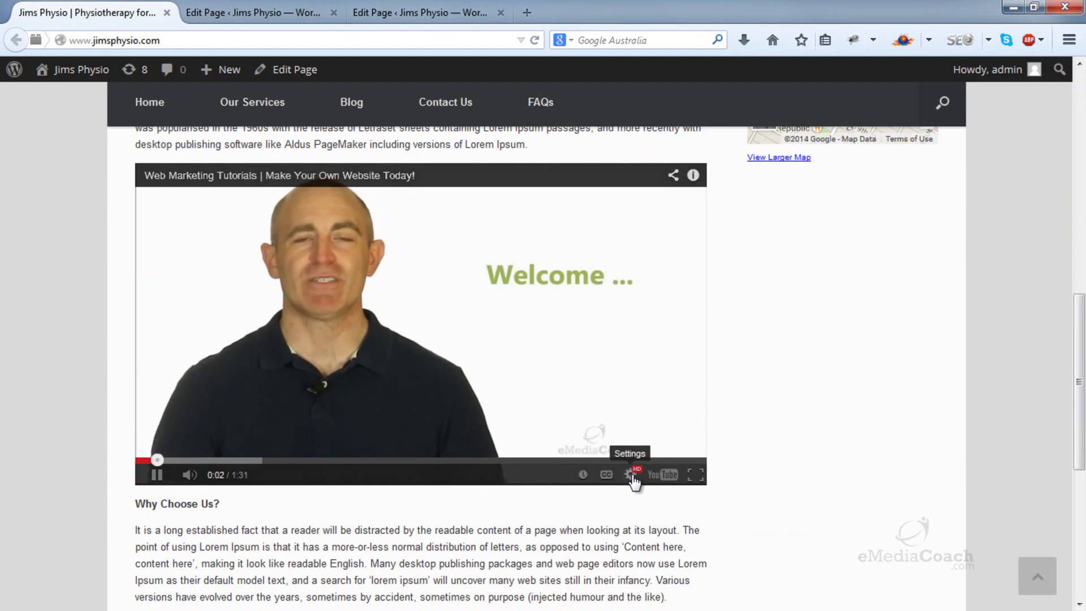
left_click(600, 301)
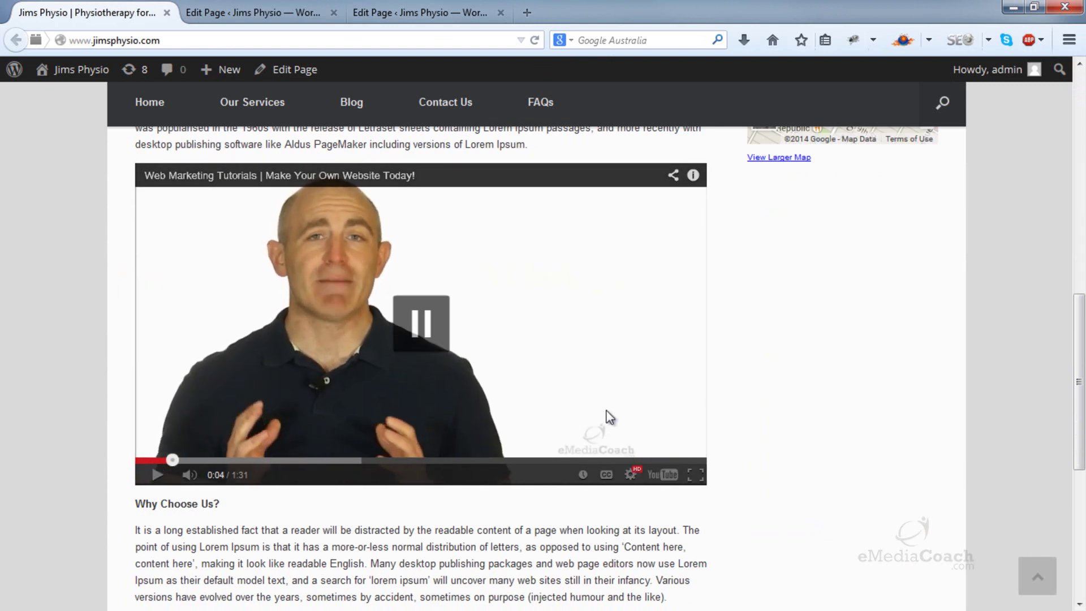
left_click(630, 478)
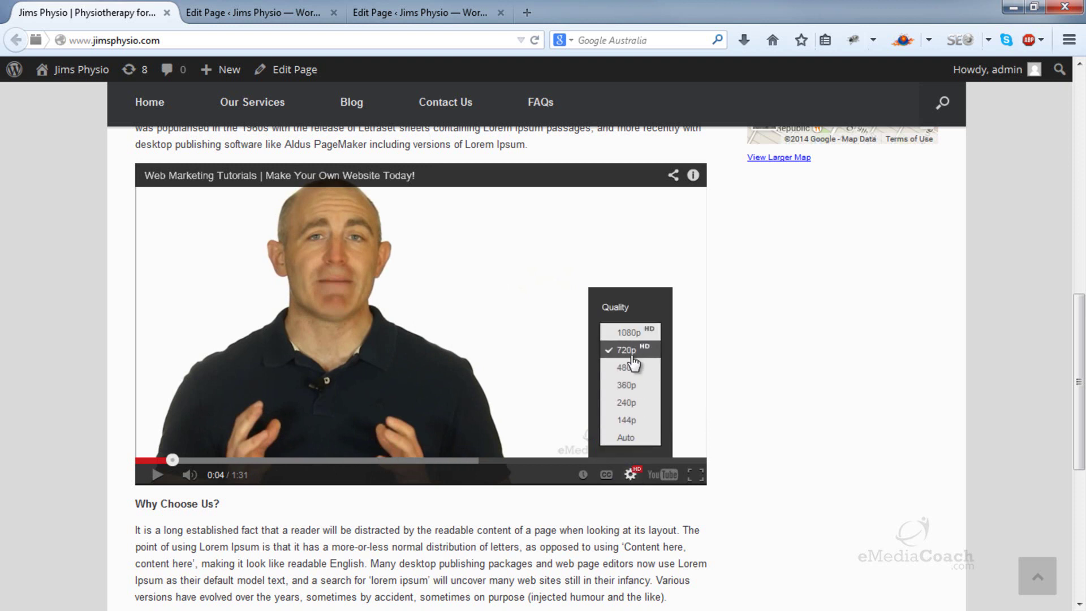
left_click(630, 473)
scroll(656, 413, "up", 8)
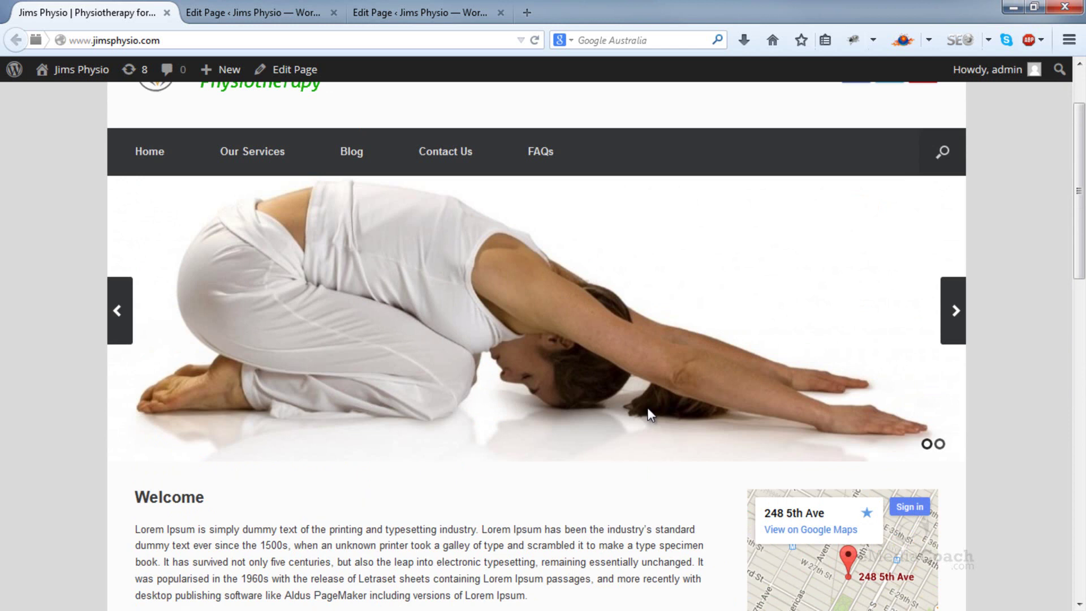
scroll(647, 407, "up", 3)
scroll(647, 406, "down", 8)
scroll(671, 401, "down", 8)
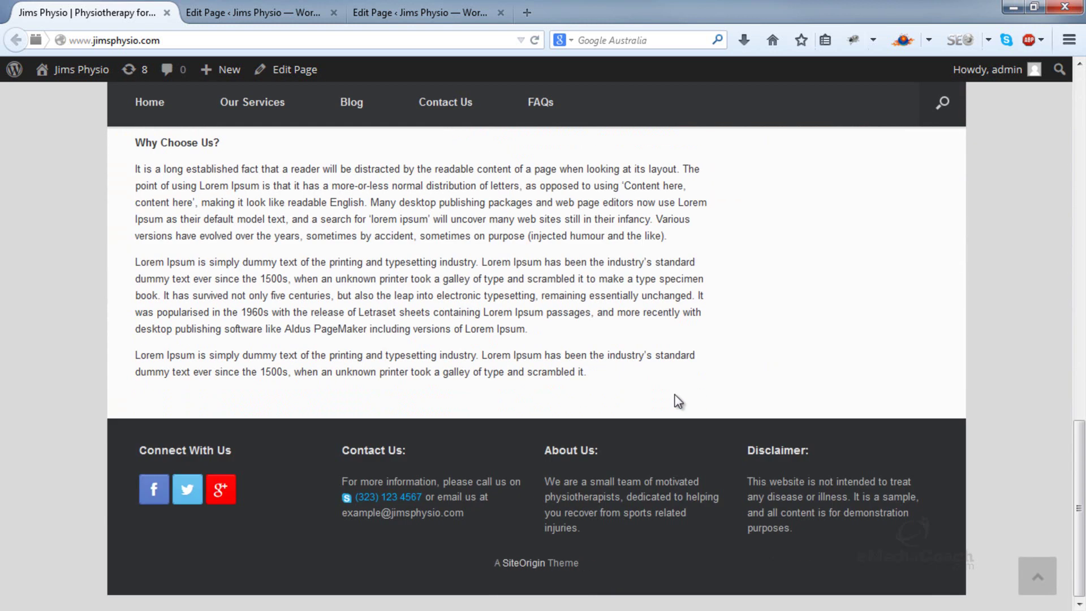
scroll(678, 401, "up", 15)
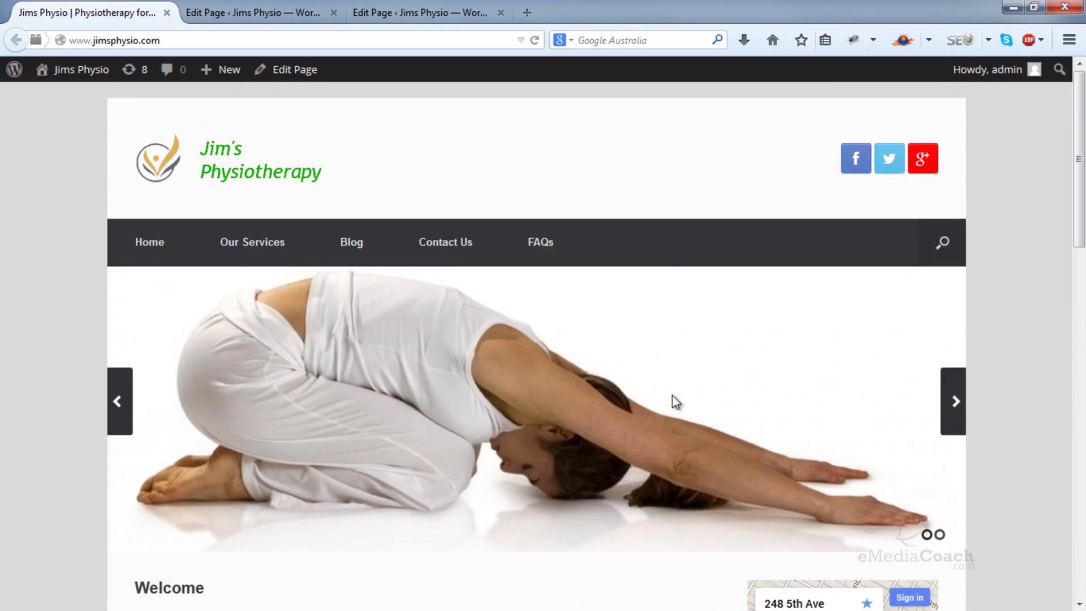